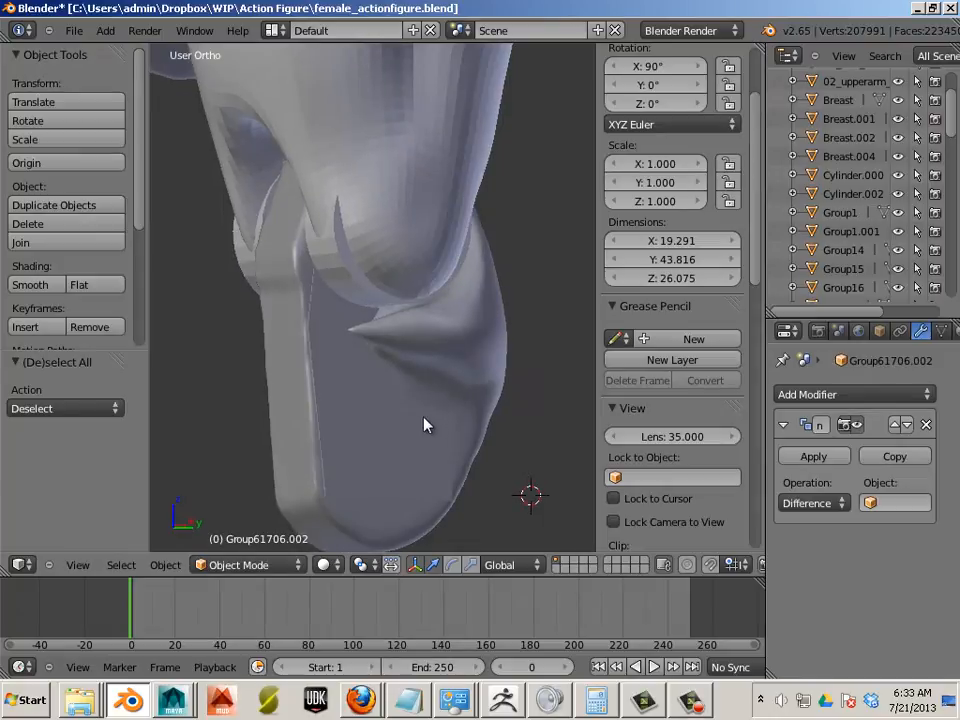
# Examine the R_Elbow.001 part's mesh in edit mode and how the elbow fits against the upper arm
pyautogui.rightClick(321, 456)
pyautogui.moveTo(321, 456)
pyautogui.mouseDown(button='middle')
pyautogui.moveTo(377, 422)
pyautogui.moveTo(330, 447)
pyautogui.mouseUp(button='middle')
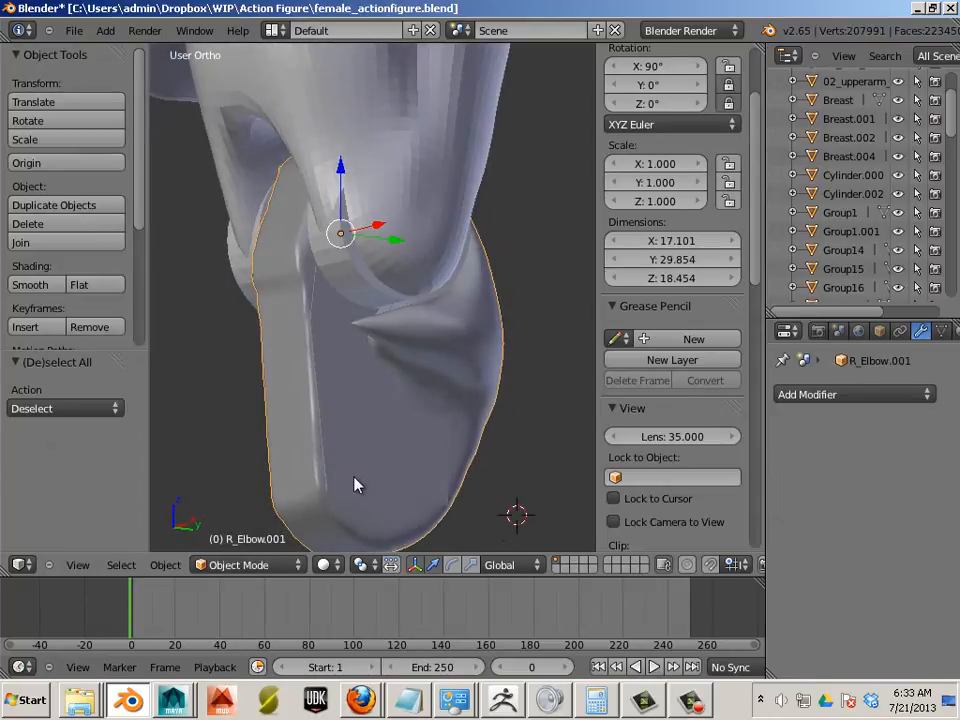
pyautogui.press('Tab')
pyautogui.scroll(5, 394, 498)
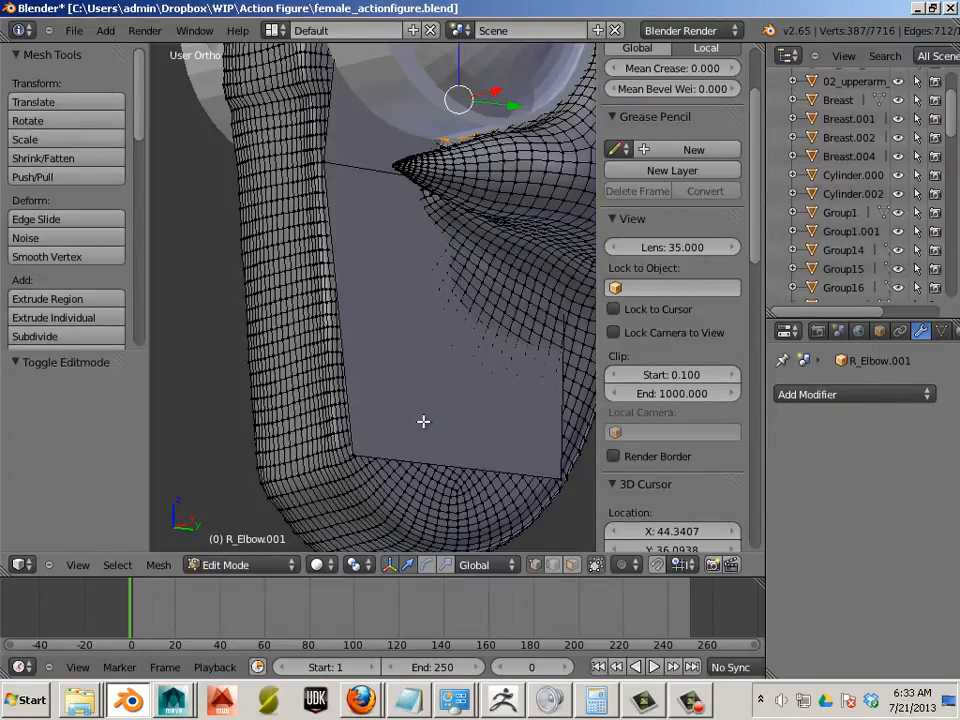
pyautogui.press('Tab')
pyautogui.moveTo(422, 431); pyautogui.dragTo(409, 386, button='middle')
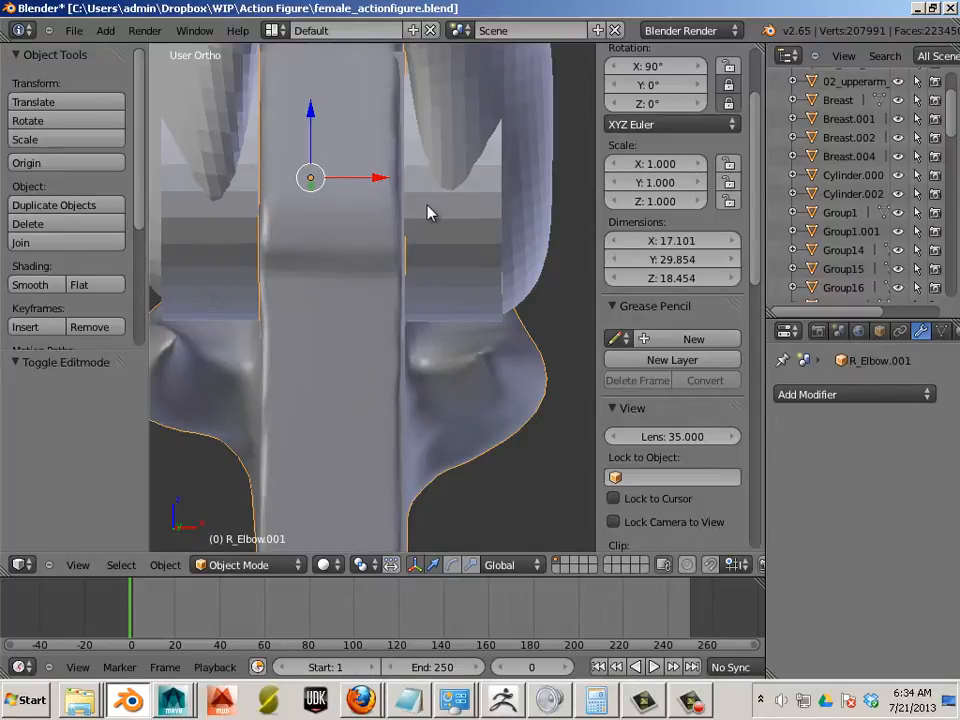
pyautogui.scroll(-3, 430, 230)
pyautogui.moveTo(502, 370); pyautogui.dragTo(444, 403, button='middle')
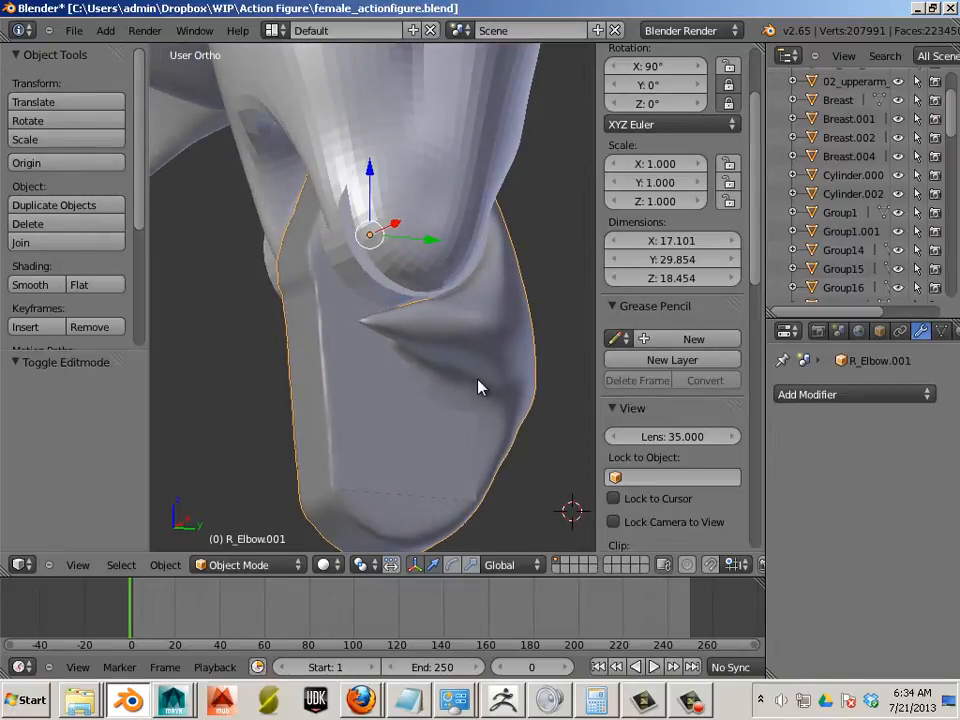
# Export the upper arm and R_Elbow.001 together as an OBJ, overwriting BICEP.obj in the partds to blend folder
pyautogui.rightClick(439, 257)
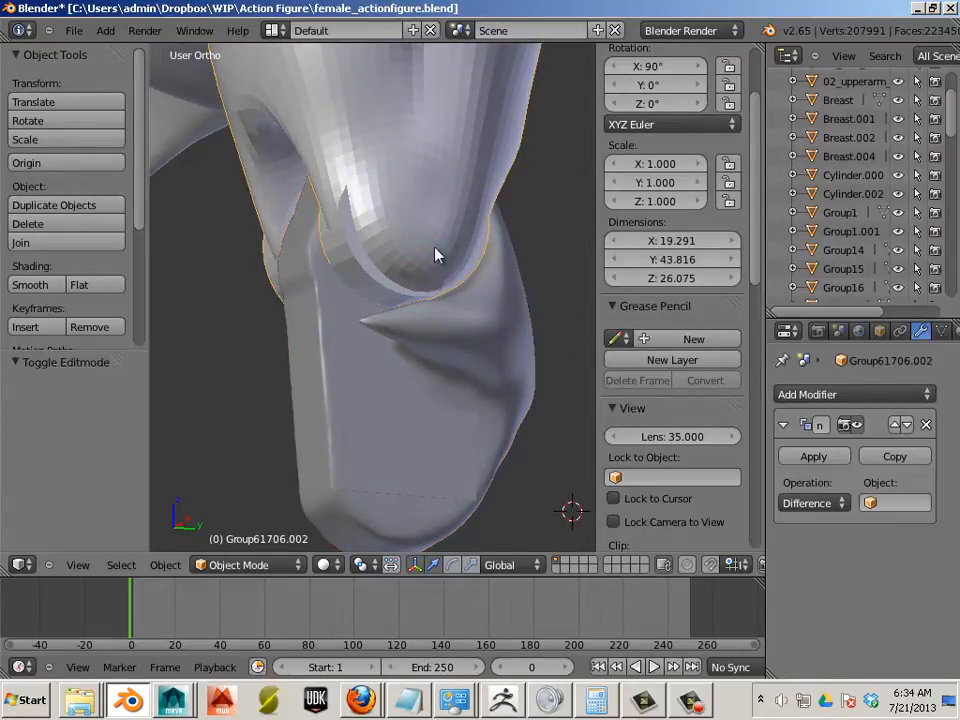
pyautogui.keyDown('shift'); pyautogui.rightClick(392, 380); pyautogui.keyUp('shift')
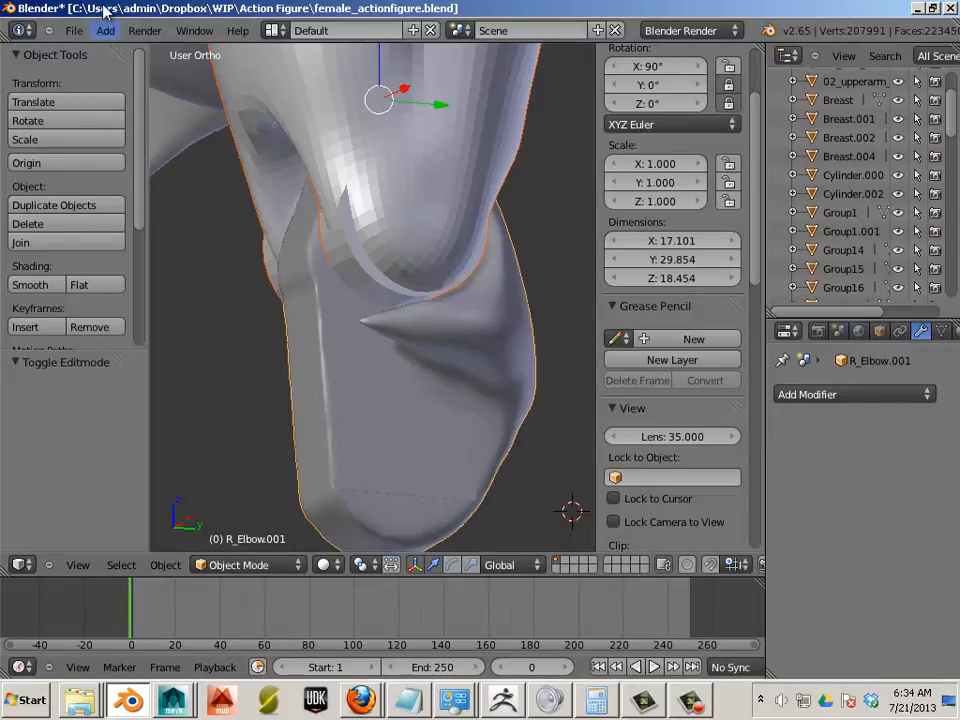
pyautogui.click(72, 33)
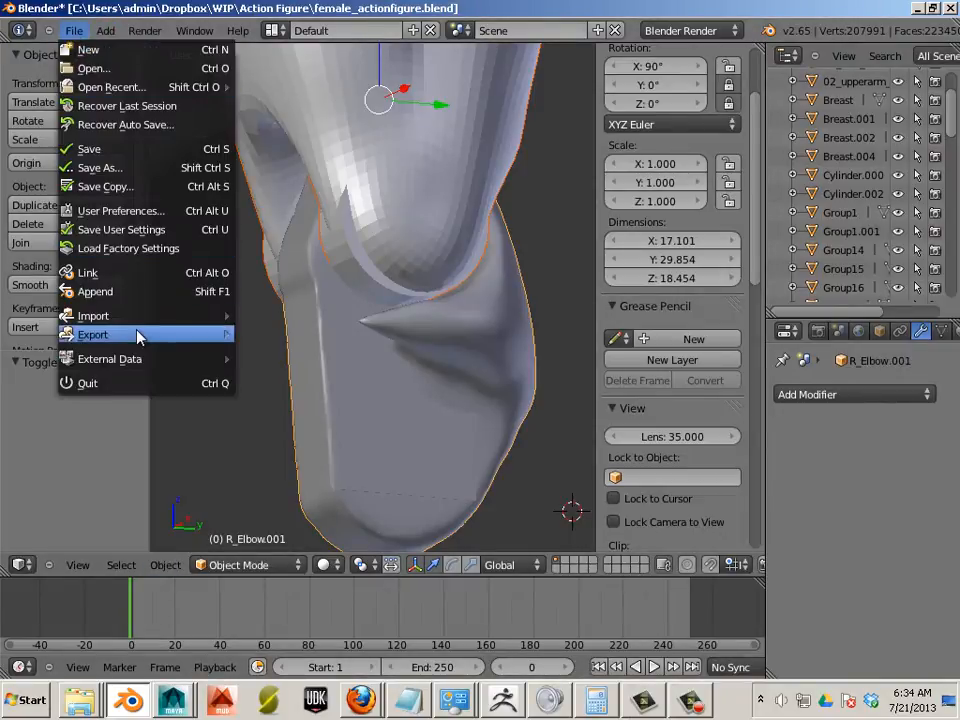
pyautogui.moveTo(137, 335)
pyautogui.click(300, 447)
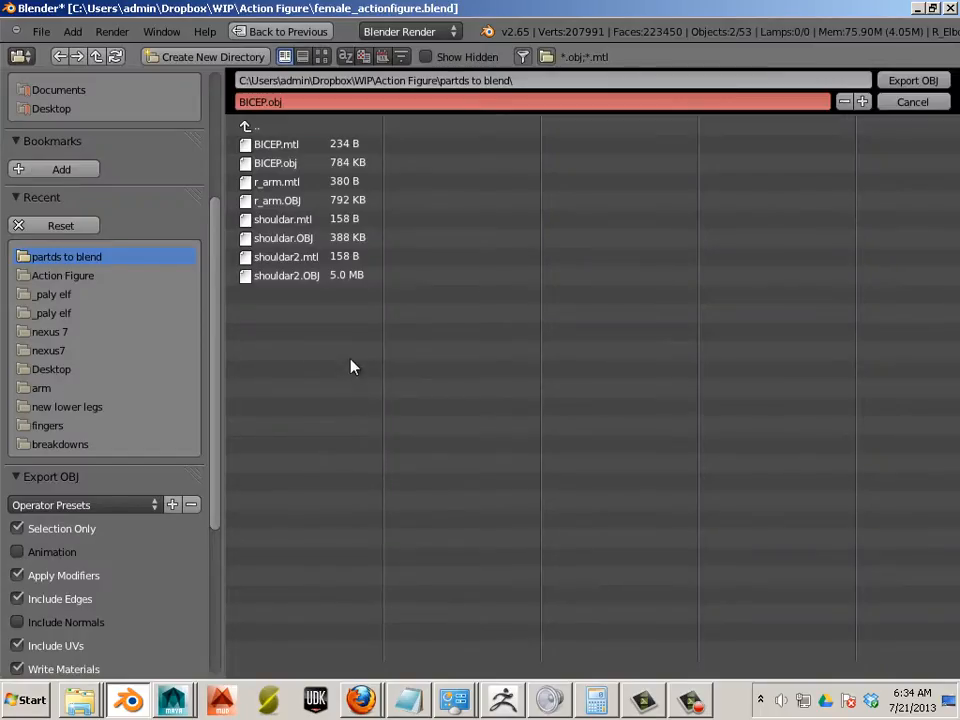
pyautogui.click(258, 164)
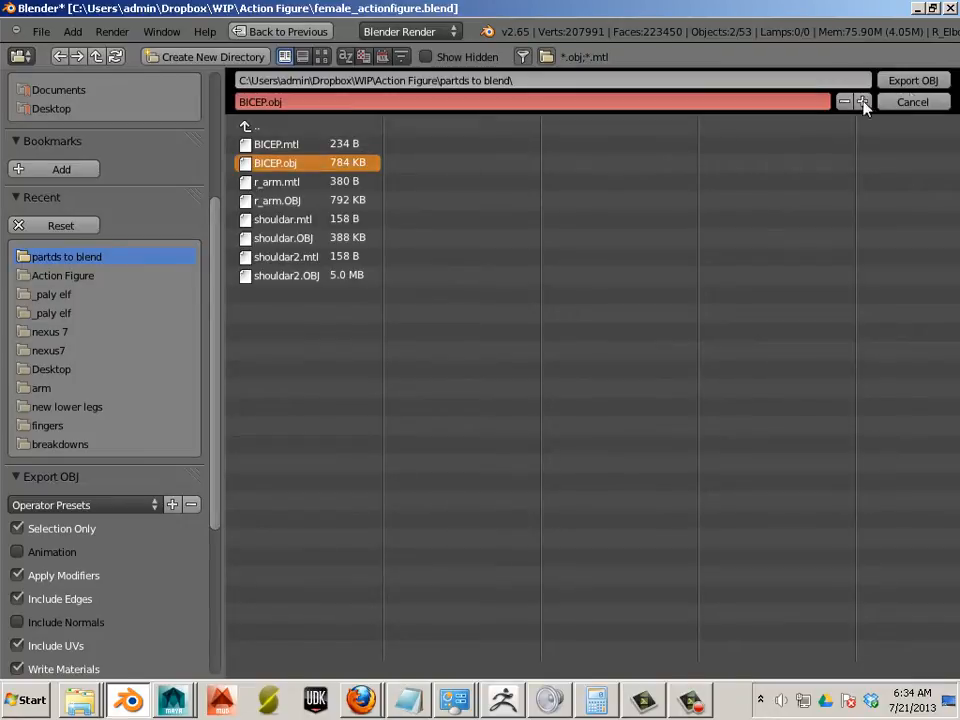
pyautogui.click(918, 82)
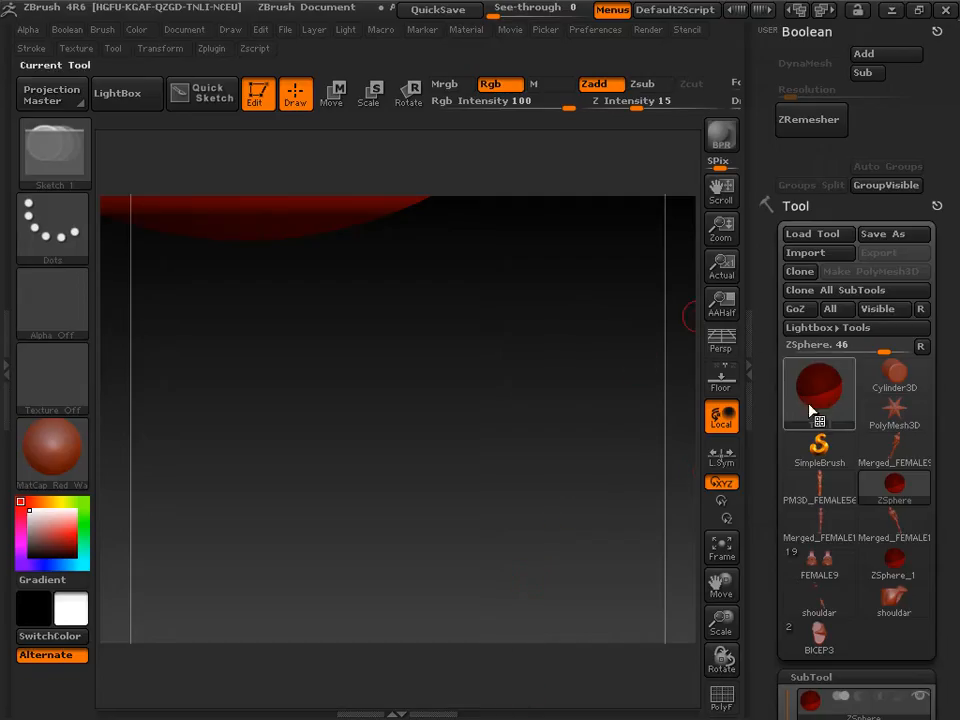
# Switch to ZBrush and import BICEP.obj from the partds to blend folder
pyautogui.click(818, 410)
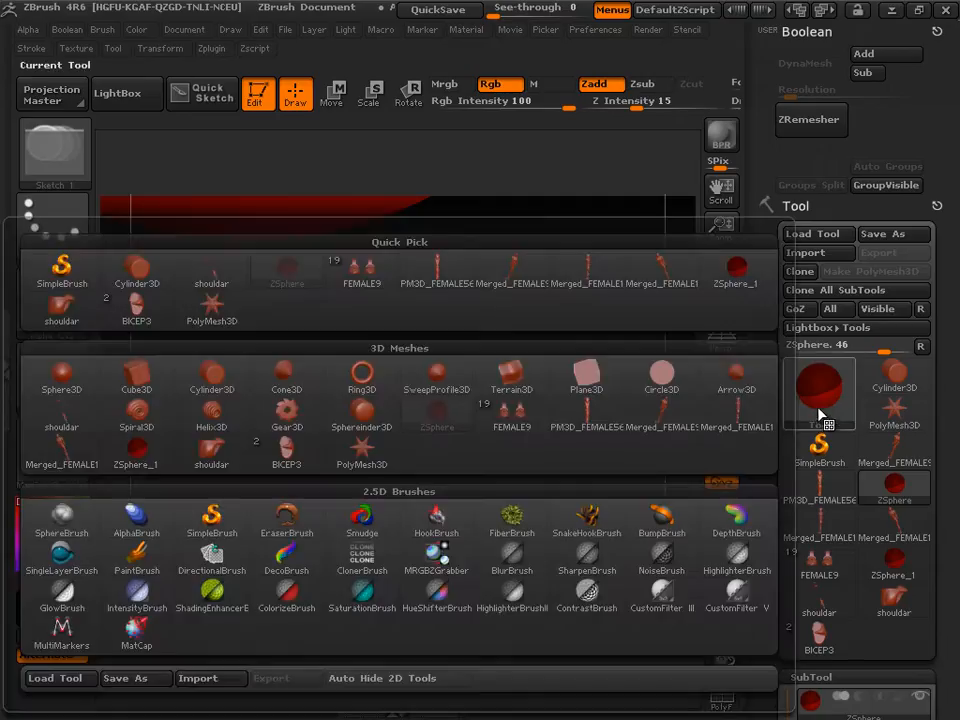
pyautogui.click(818, 256)
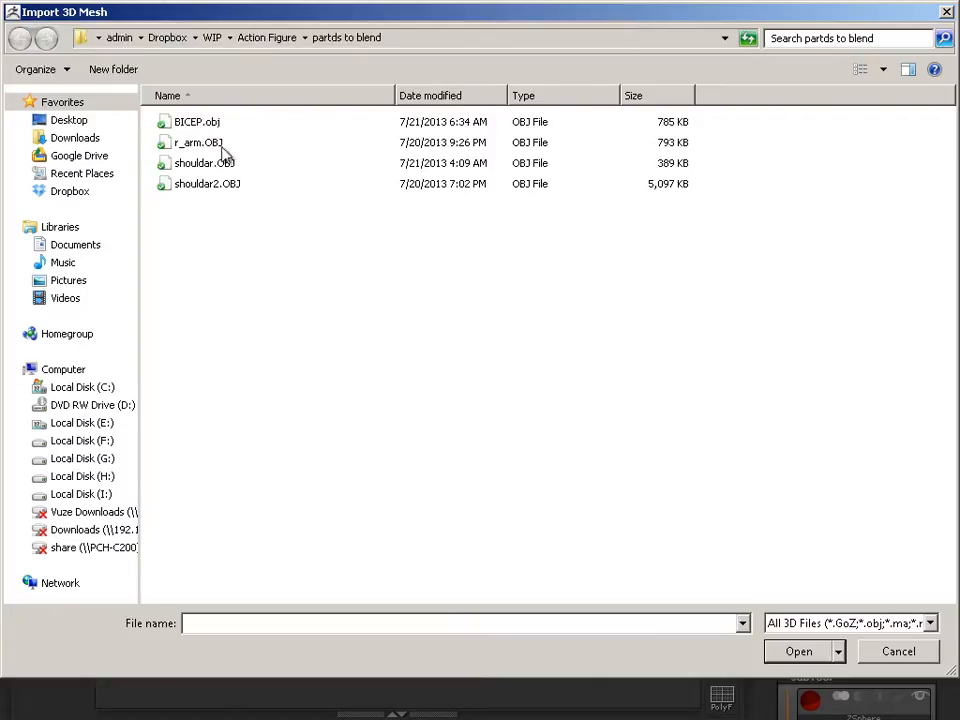
pyautogui.doubleClick(200, 122)
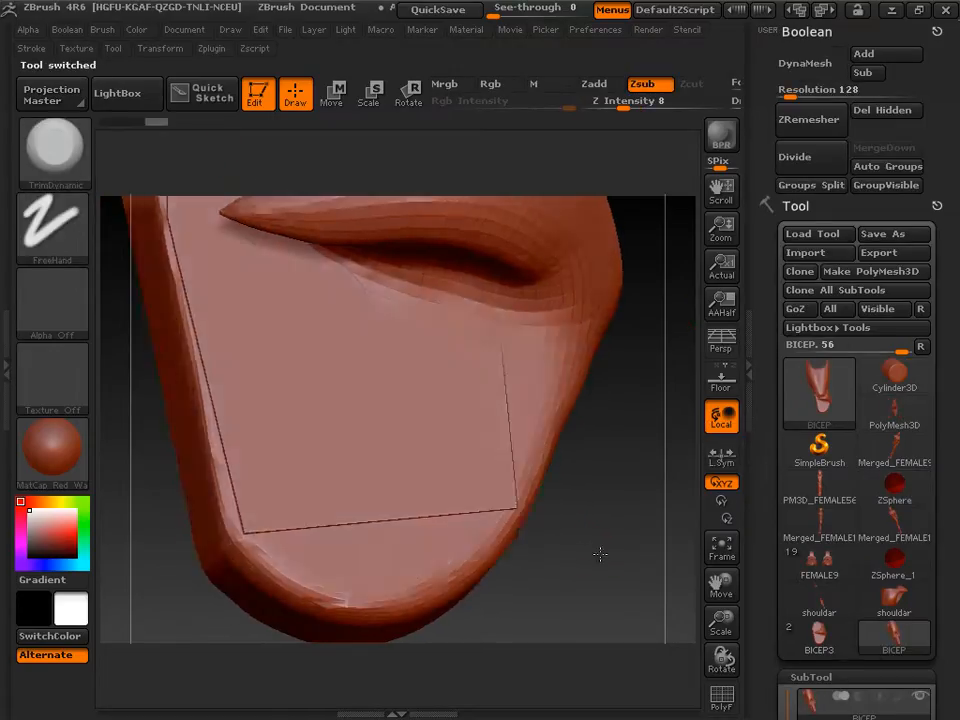
pyautogui.moveTo(600, 554); pyautogui.dragTo(612, 587)
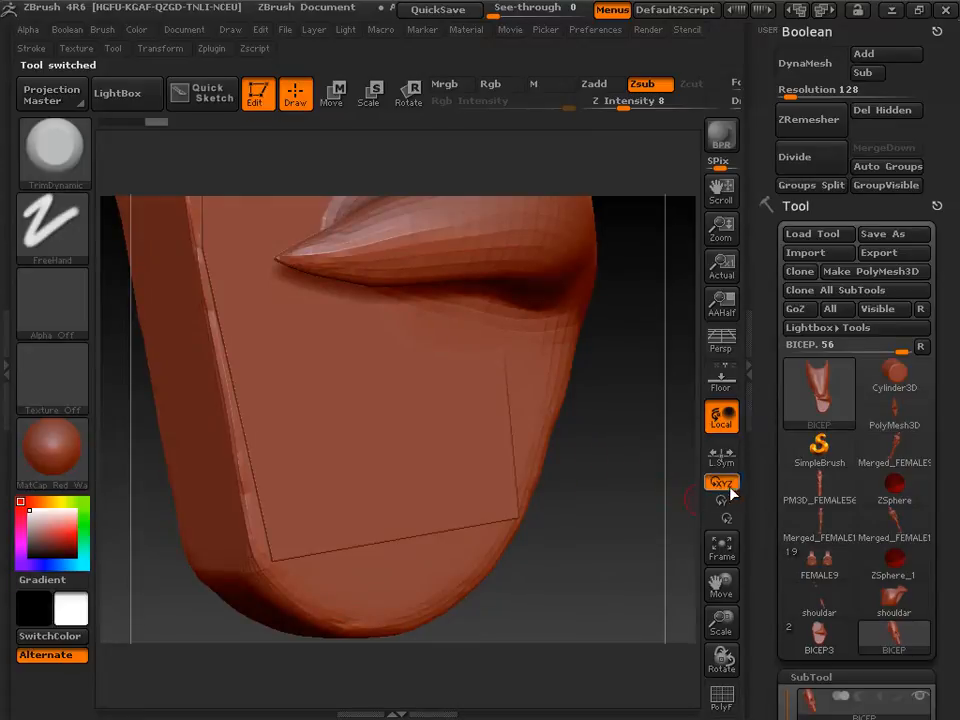
# Display the polygon wireframe on the imported arm and assign polygroups automatically by topology continuity
pyautogui.moveTo(765, 491); pyautogui.dragTo(757, 332)
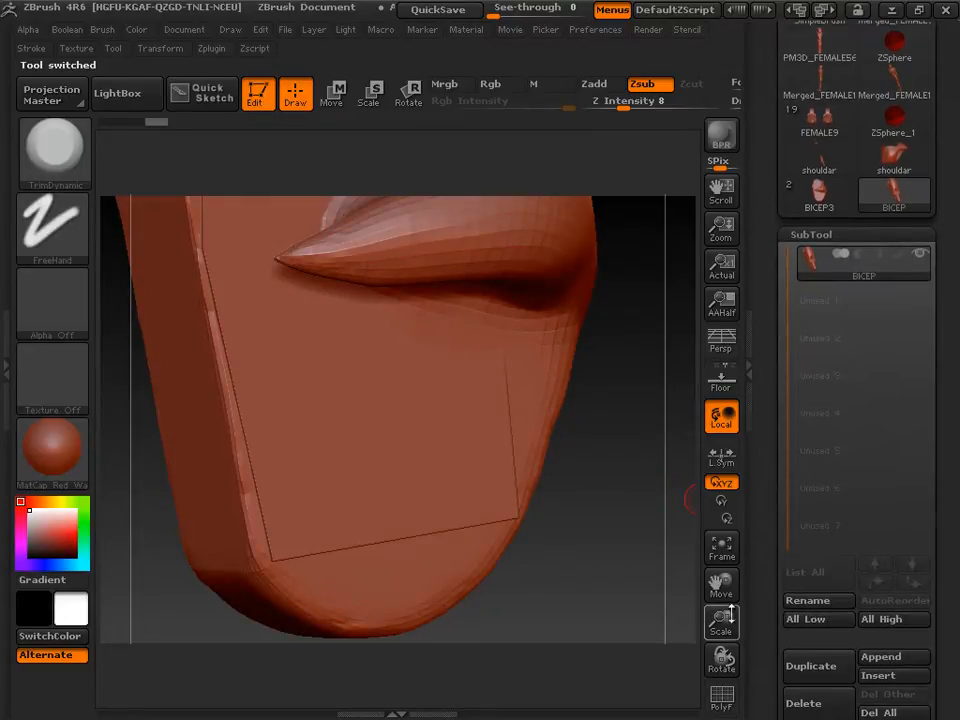
pyautogui.click(725, 695)
pyautogui.moveTo(636, 606); pyautogui.dragTo(628, 548)
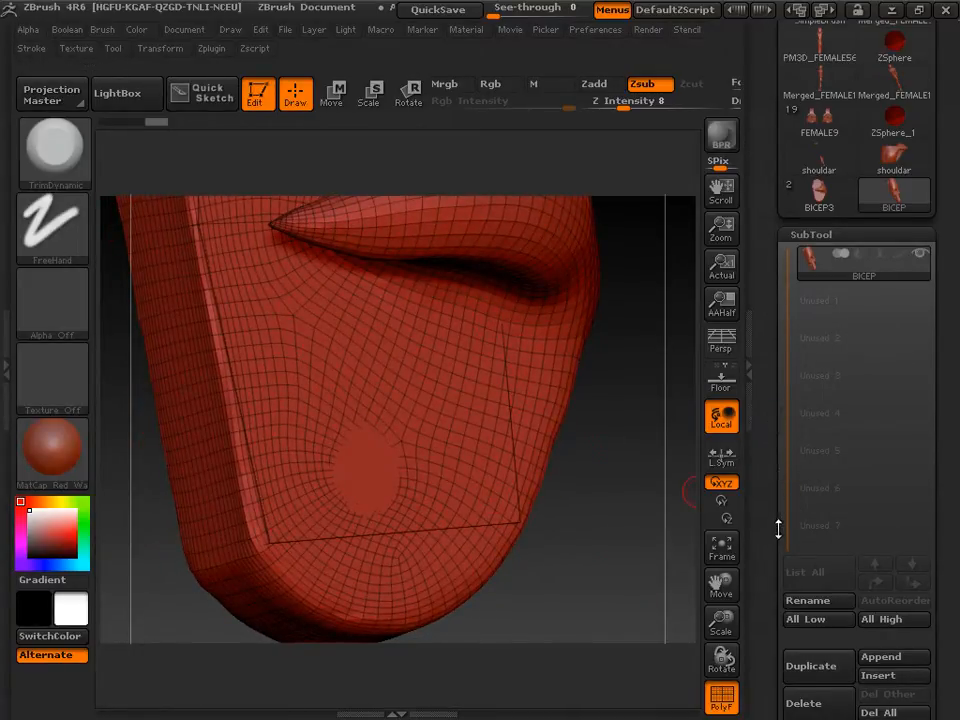
pyautogui.moveTo(776, 527); pyautogui.dragTo(777, 341)
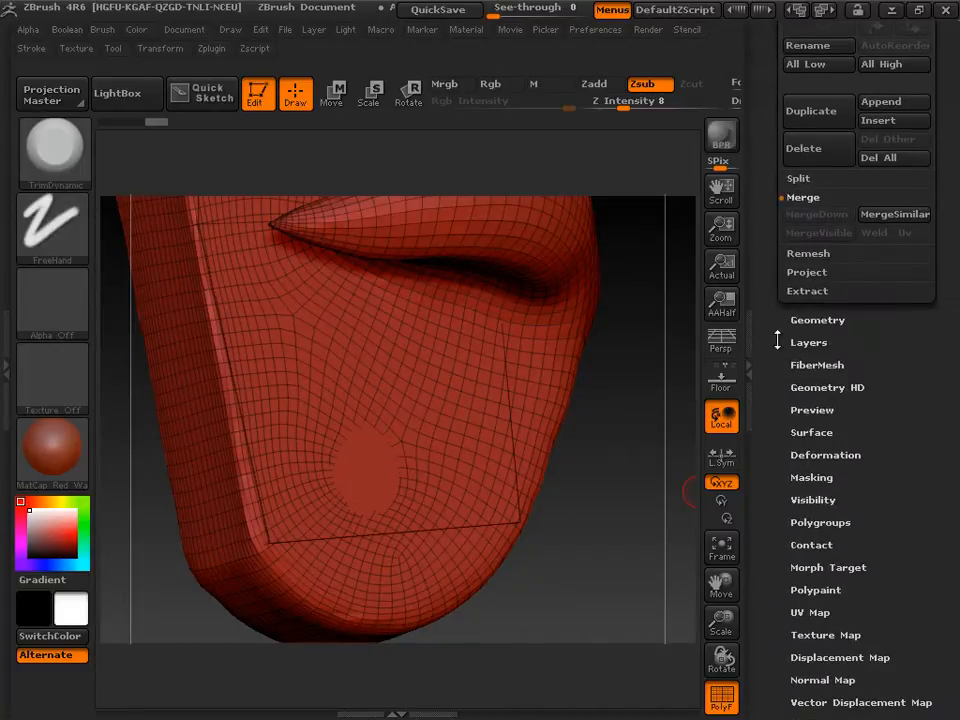
pyautogui.click(808, 521)
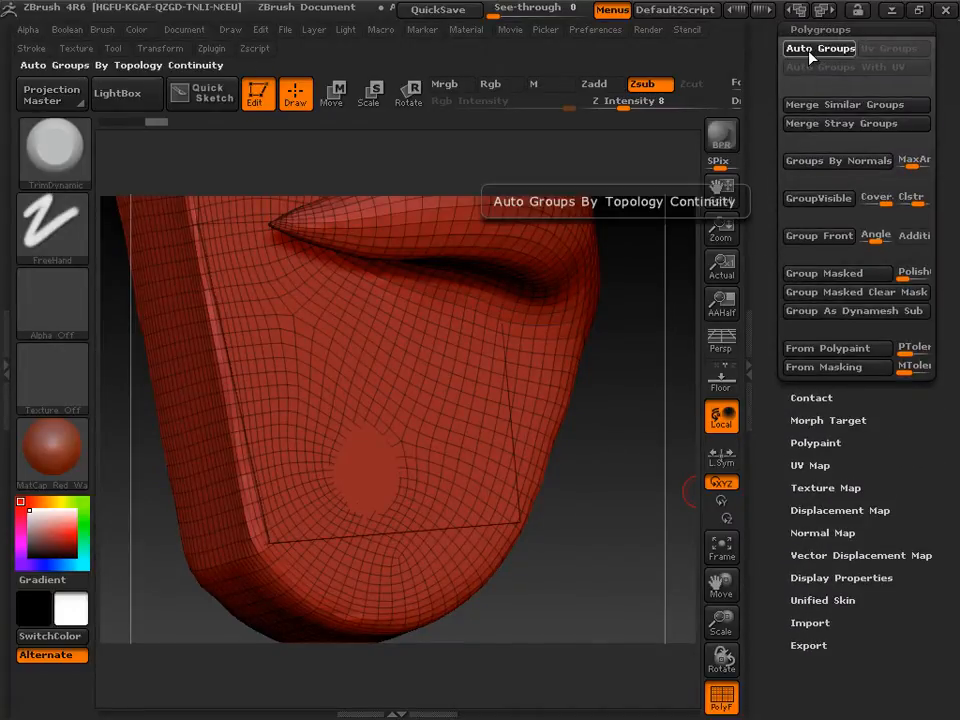
pyautogui.click(811, 50)
pyautogui.moveTo(602, 493); pyautogui.dragTo(642, 533)
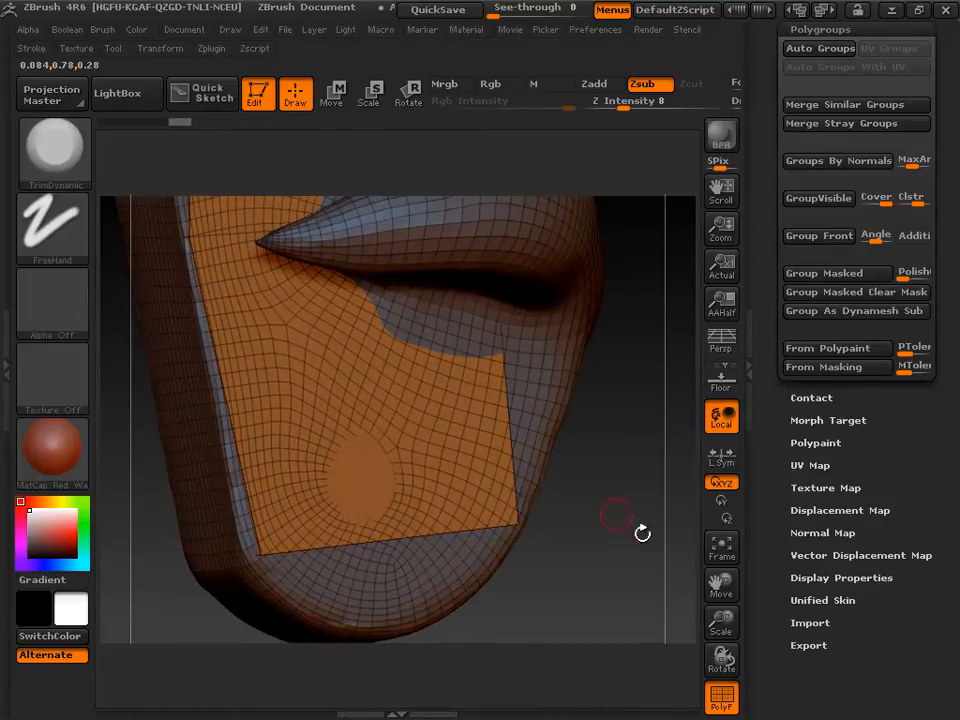
# Isolate the two hinge discs, combine them into a single polygroup, and unhide the rest of the arm
pyautogui.moveTo(721, 620)
pyautogui.mouseDown()
pyautogui.moveTo(721, 575)
pyautogui.moveTo(697, 571)
pyautogui.moveTo(726, 644)
pyautogui.moveTo(725, 597)
pyautogui.mouseUp()
pyautogui.moveTo(625, 563); pyautogui.dragTo(676, 561)
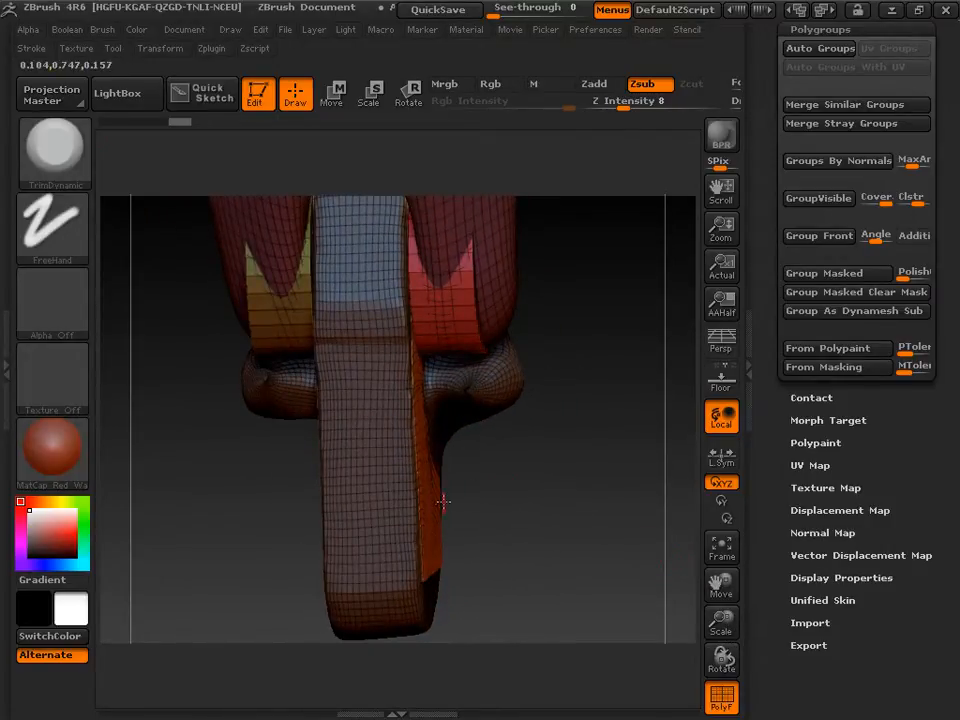
pyautogui.keyDown('ctrl'); pyautogui.keyDown('shift'); pyautogui.click(408, 567); pyautogui.keyUp('shift'); pyautogui.keyUp('ctrl')
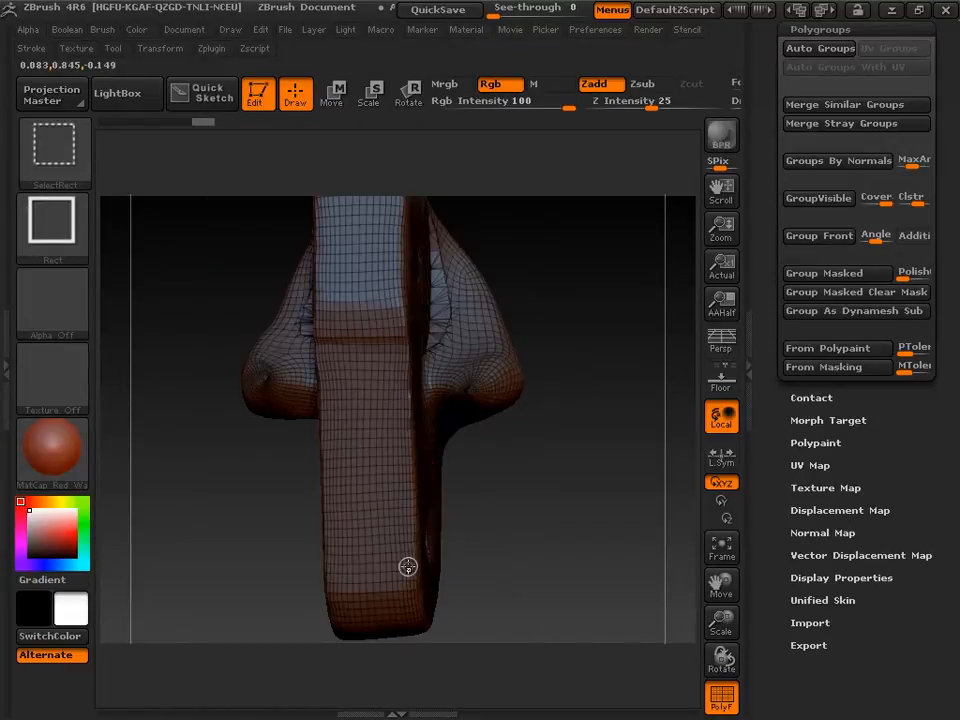
pyautogui.hotkey('ctrl', 'shift', 'z')
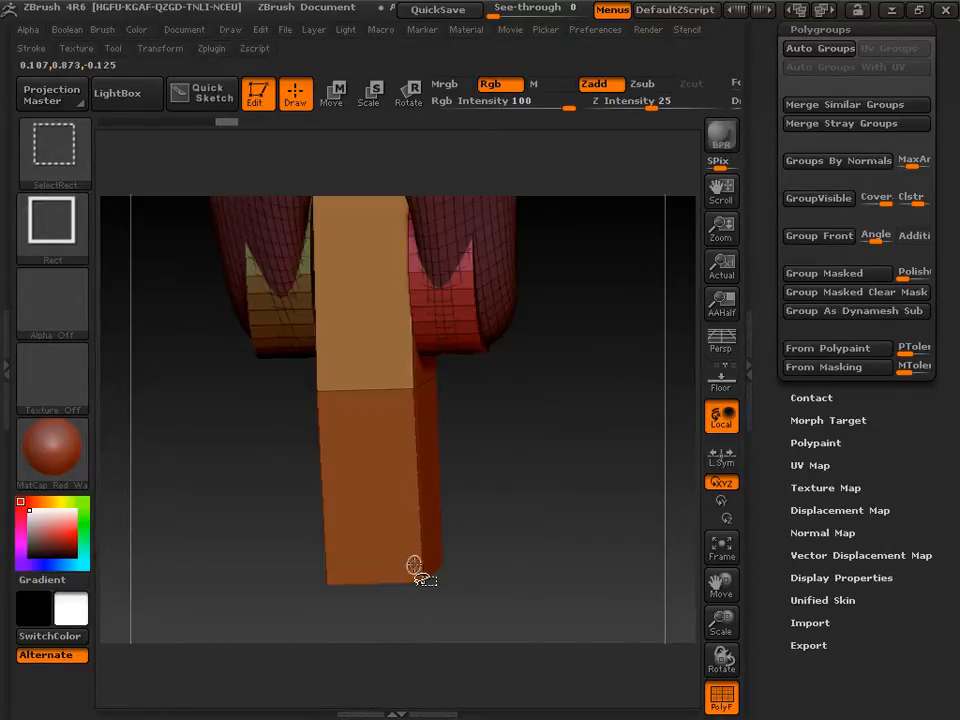
pyautogui.keyDown('ctrl'); pyautogui.keyDown('shift'); pyautogui.click(414, 566); pyautogui.keyUp('shift'); pyautogui.keyUp('ctrl')
pyautogui.keyDown('ctrl'); pyautogui.keyDown('shift'); pyautogui.click(497, 298); pyautogui.keyUp('shift'); pyautogui.keyUp('ctrl')
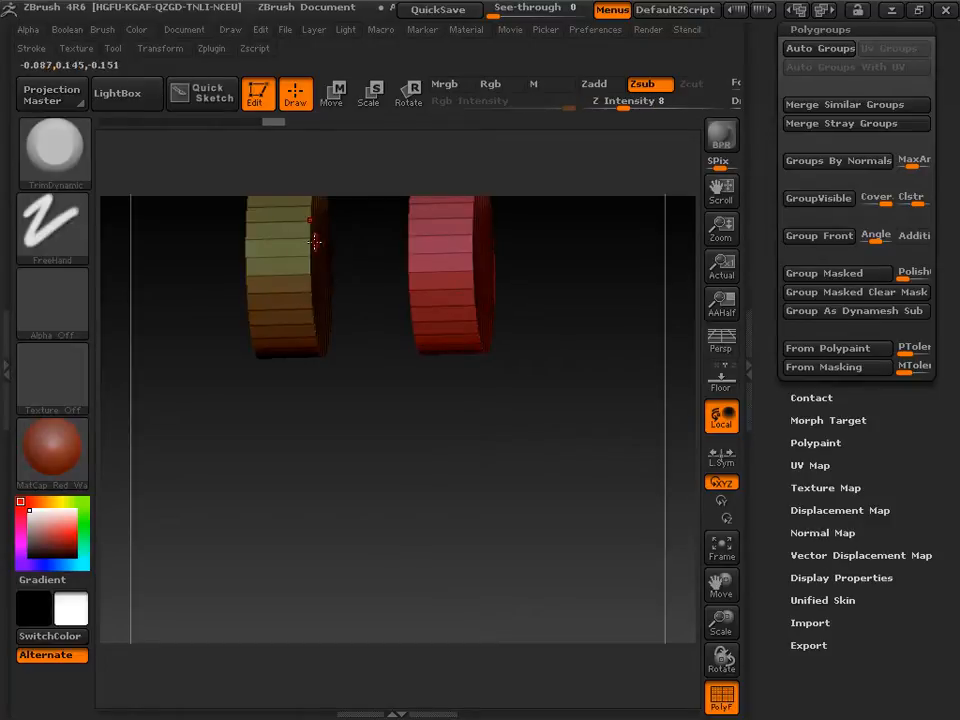
pyautogui.click(818, 198)
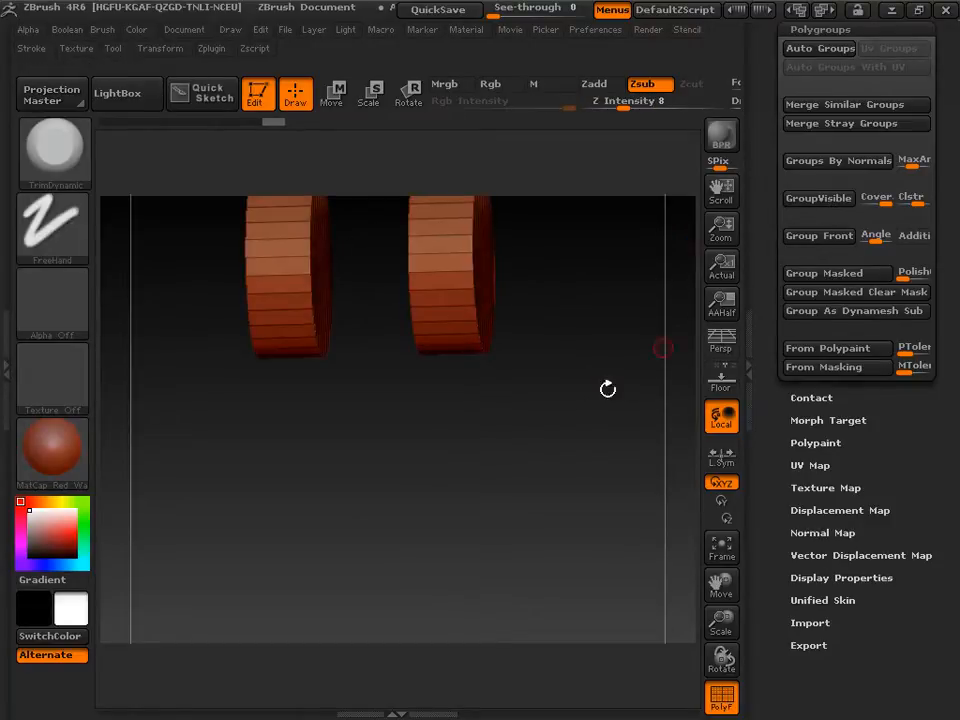
pyautogui.keyDown('ctrl'); pyautogui.keyDown('shift'); pyautogui.click(590, 408); pyautogui.keyUp('shift'); pyautogui.keyUp('ctrl')
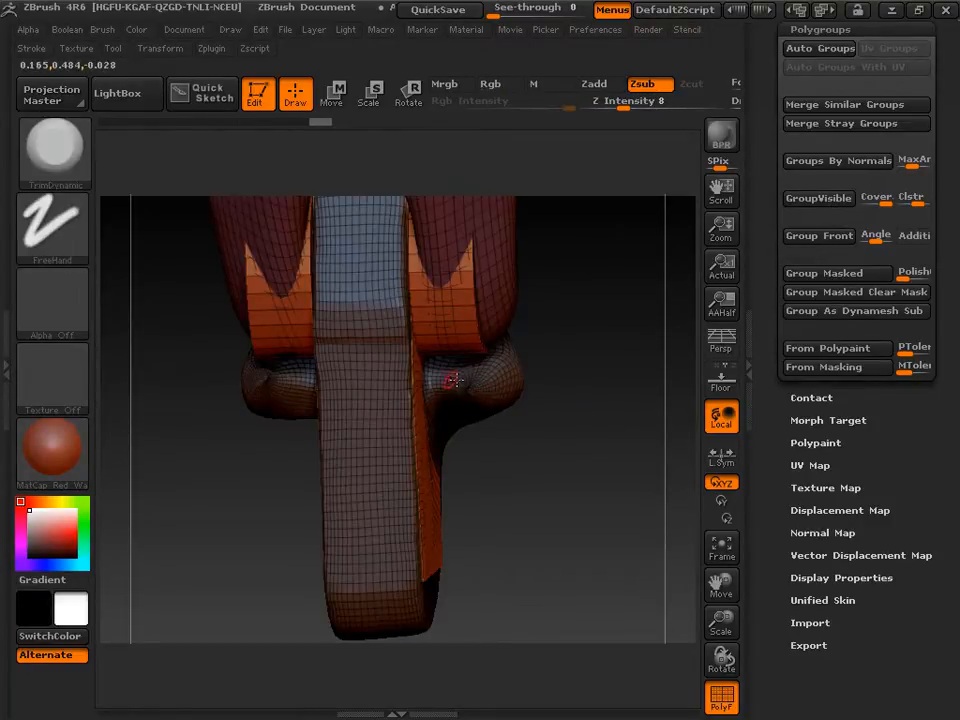
# Split the BICEP mesh into separate subtools by polygroup and accept the non-undoable operation
pyautogui.moveTo(717, 580); pyautogui.dragTo(733, 688)
pyautogui.moveTo(603, 550); pyautogui.dragTo(690, 387)
pyautogui.moveTo(773, 193); pyautogui.dragTo(763, 357)
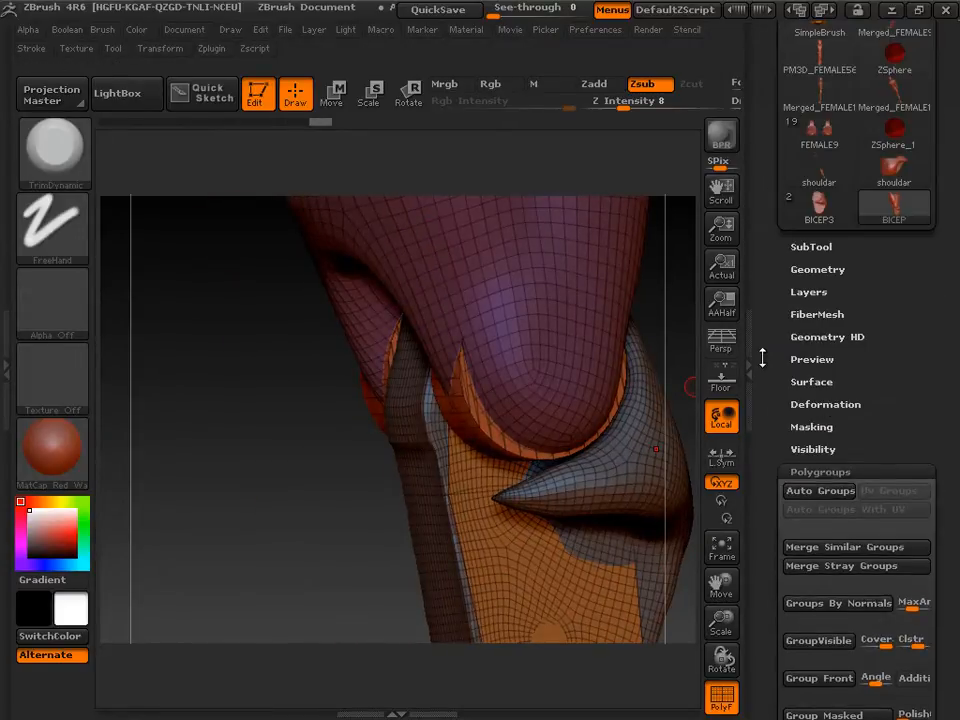
pyautogui.click(823, 250)
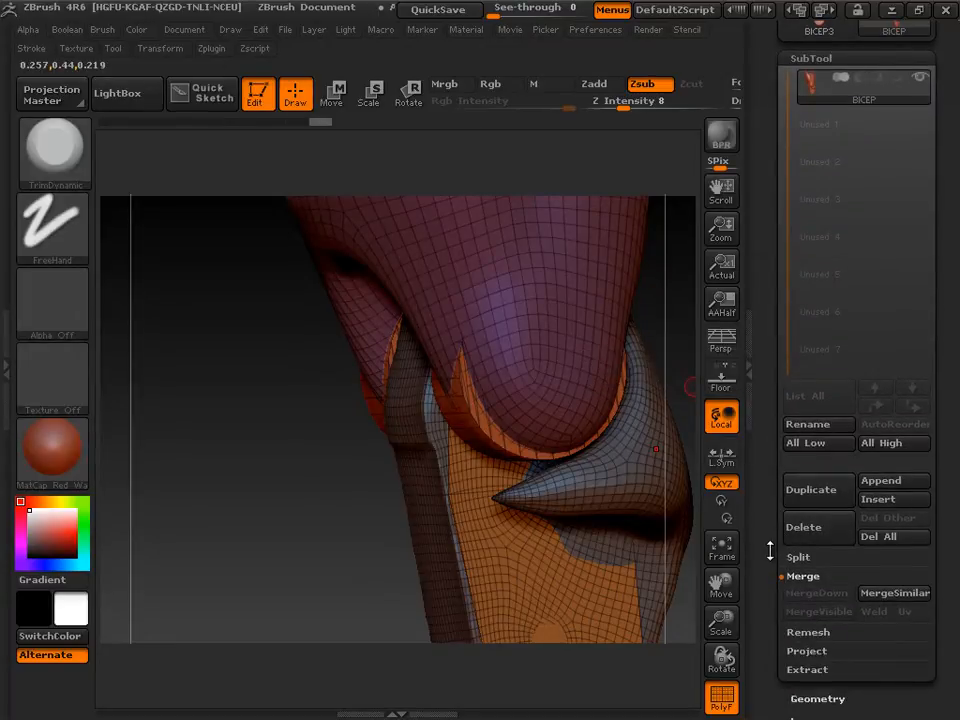
pyautogui.moveTo(768, 548); pyautogui.dragTo(887, 350)
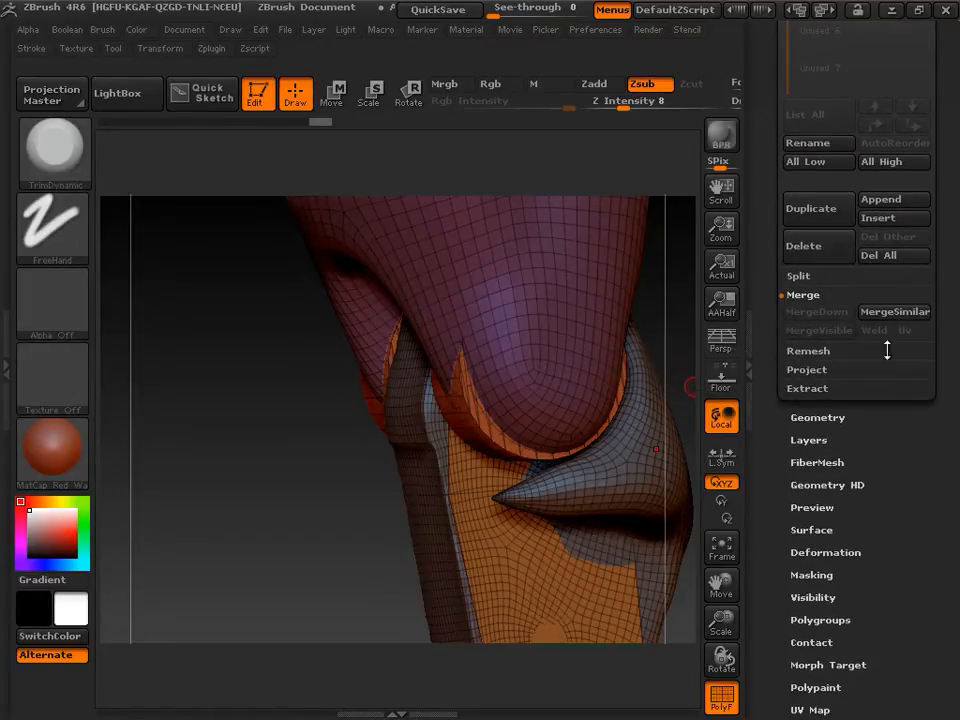
pyautogui.click(806, 275)
pyautogui.click(890, 292)
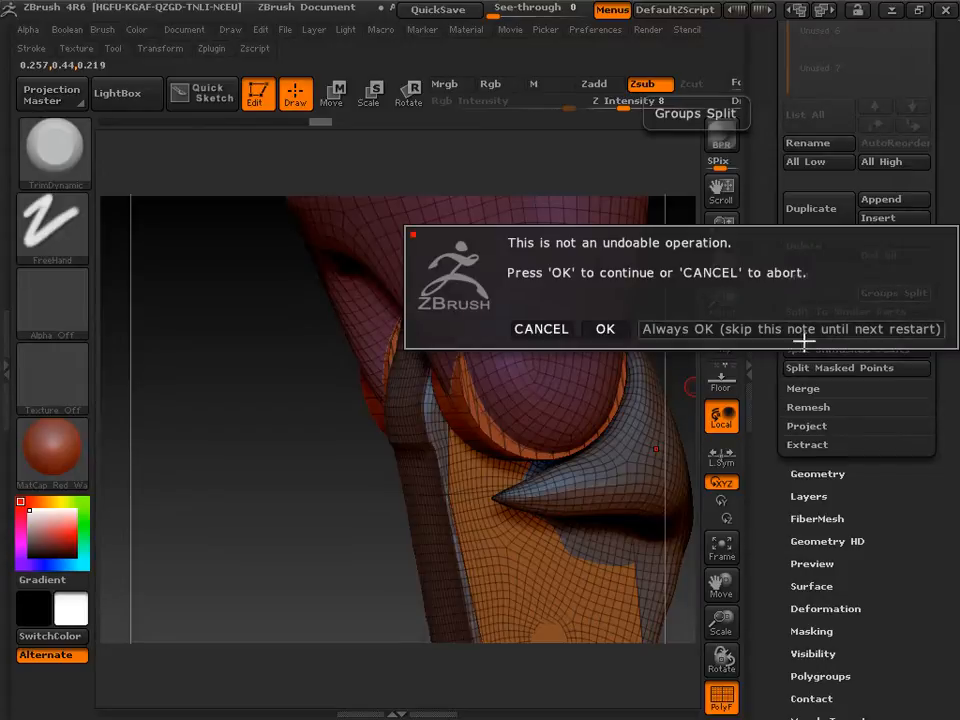
pyautogui.click(600, 331)
# Move the BICEP3 elbow subtool down two places so it sits directly above the BICEP box
pyautogui.moveTo(361, 506); pyautogui.dragTo(407, 508)
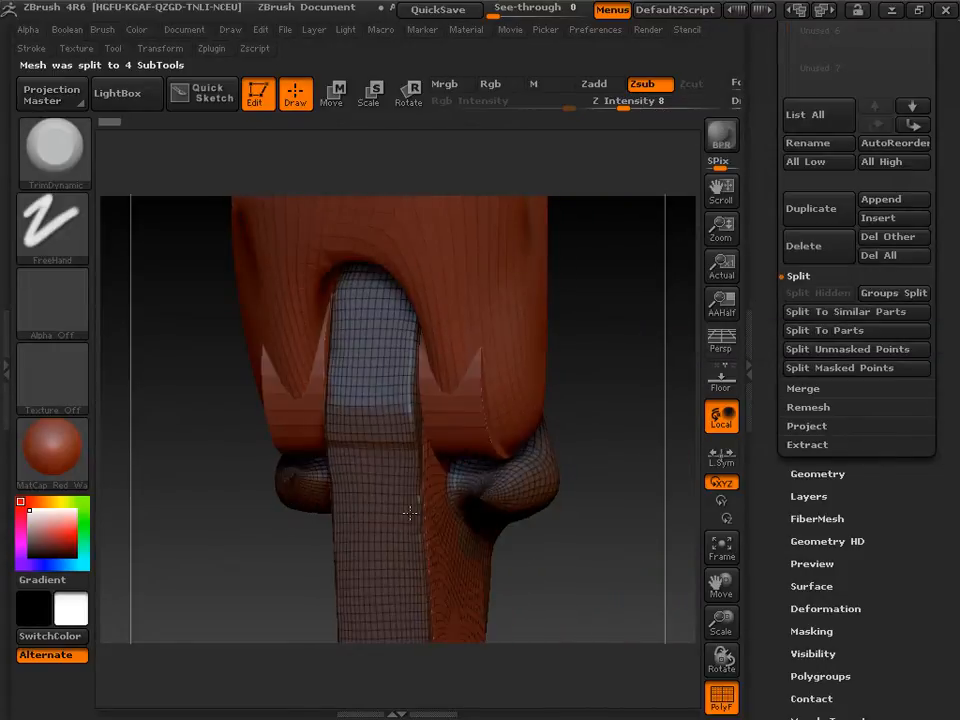
pyautogui.moveTo(619, 561); pyautogui.dragTo(565, 577)
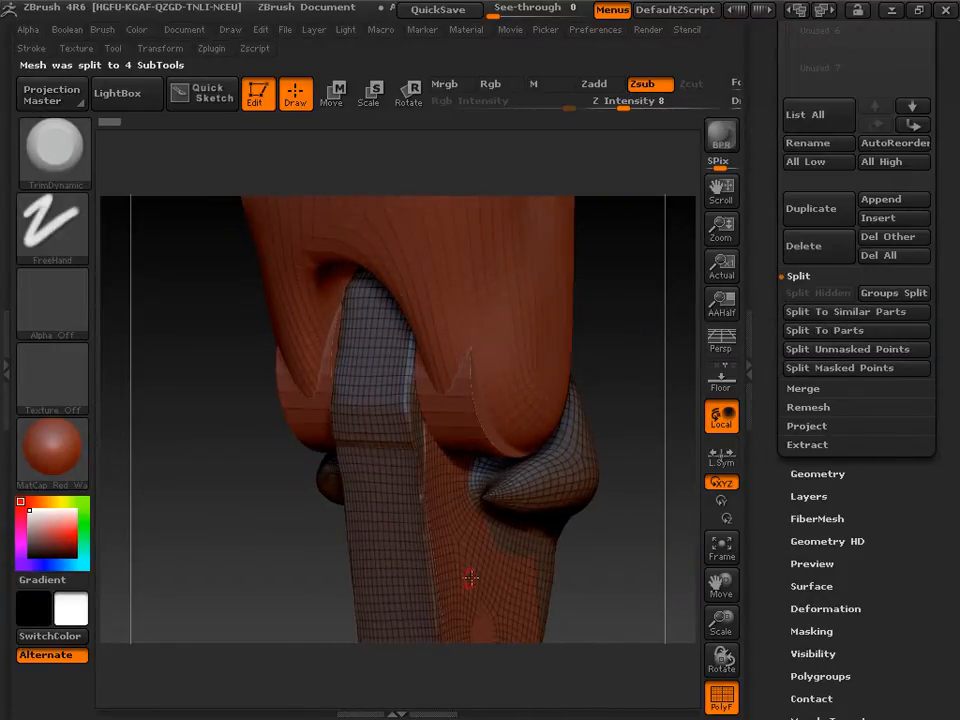
pyautogui.moveTo(721, 591); pyautogui.dragTo(692, 350)
pyautogui.moveTo(602, 486); pyautogui.dragTo(545, 415)
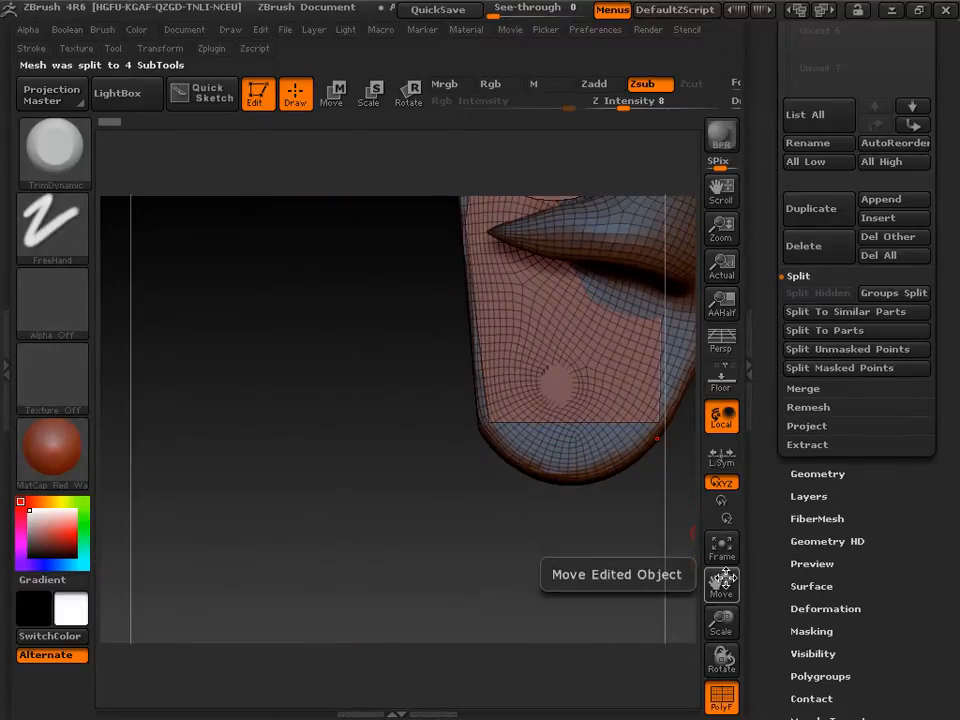
pyautogui.moveTo(722, 578); pyautogui.dragTo(660, 612)
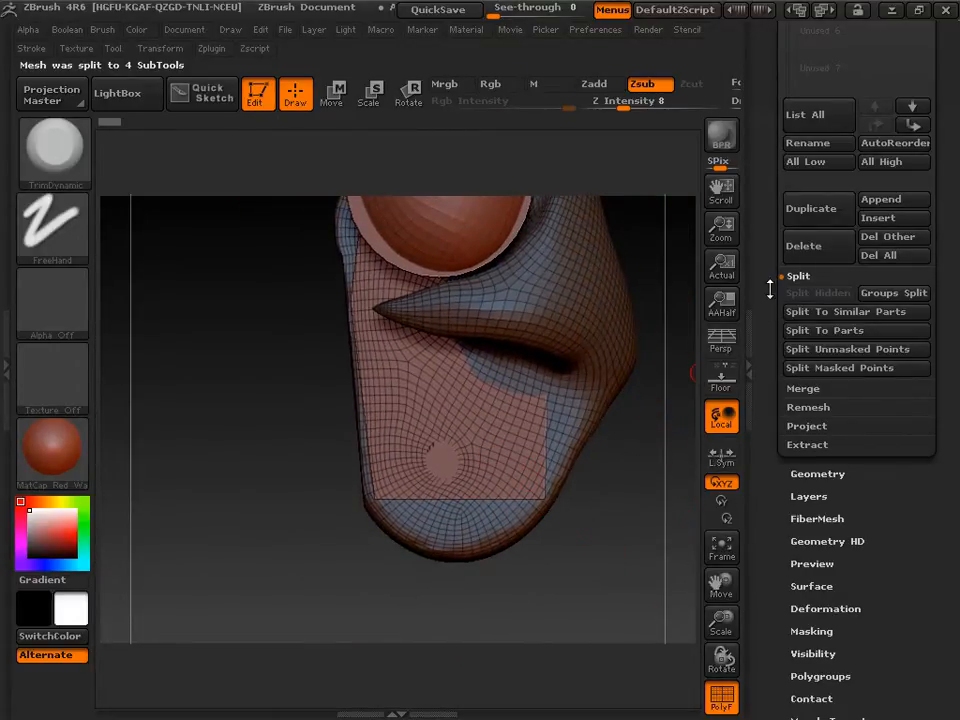
pyautogui.moveTo(770, 288); pyautogui.dragTo(769, 414)
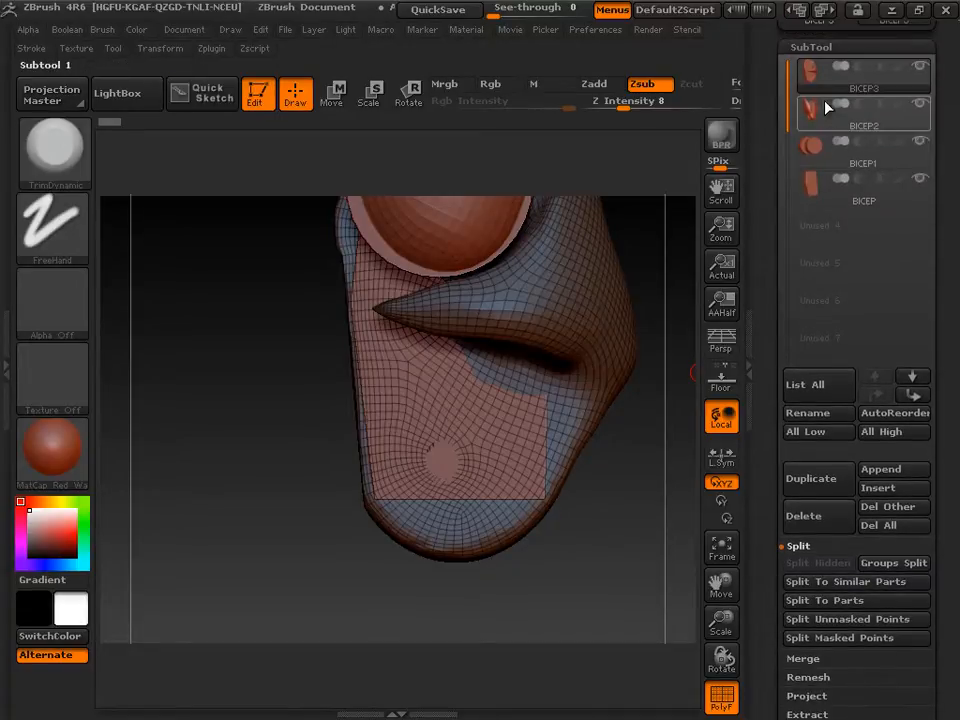
pyautogui.click(912, 376)
pyautogui.click(912, 376)
pyautogui.moveTo(808, 178)
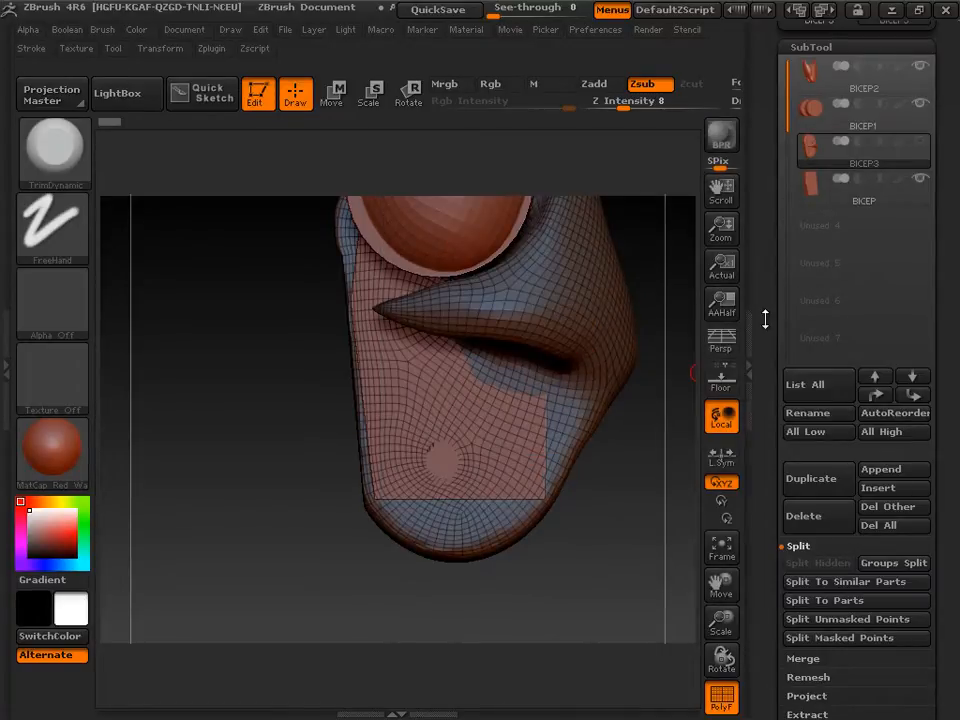
# Hide the BICEP2 and BICEP1 subtools and convert the BICEP3 elbow to a DynaMesh at resolution 888
pyautogui.moveTo(765, 321); pyautogui.dragTo(767, 360)
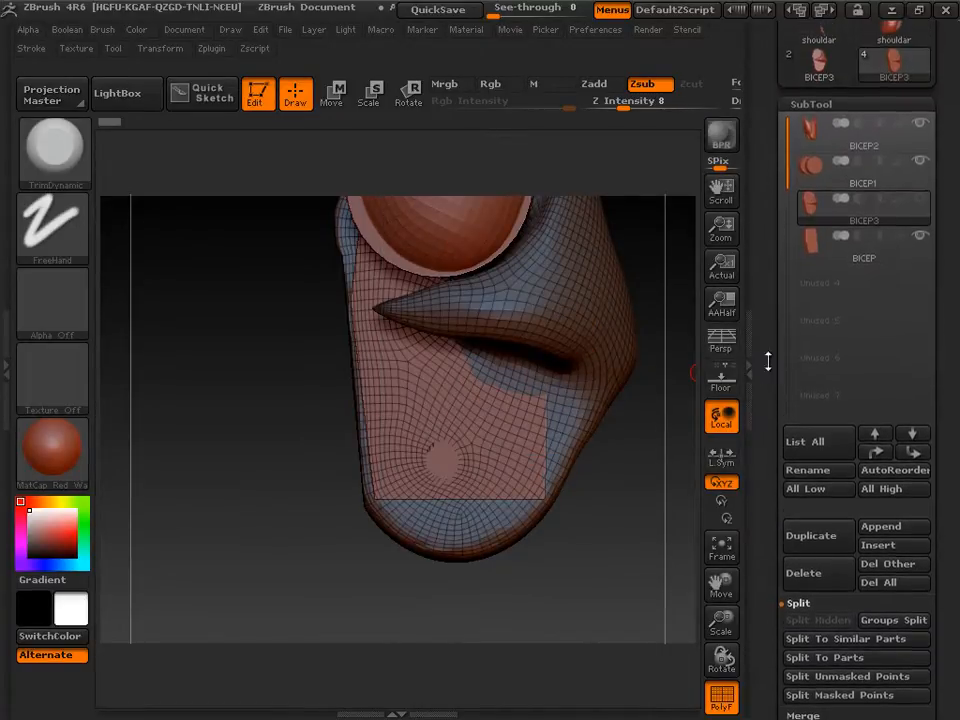
pyautogui.click(920, 158)
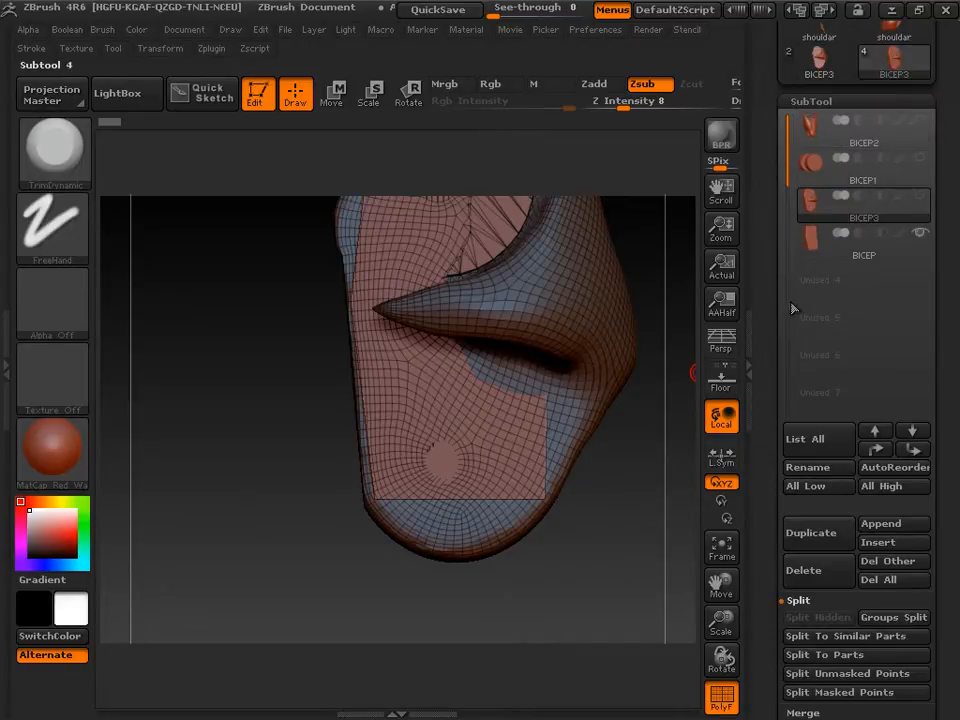
pyautogui.moveTo(774, 432); pyautogui.dragTo(789, 288)
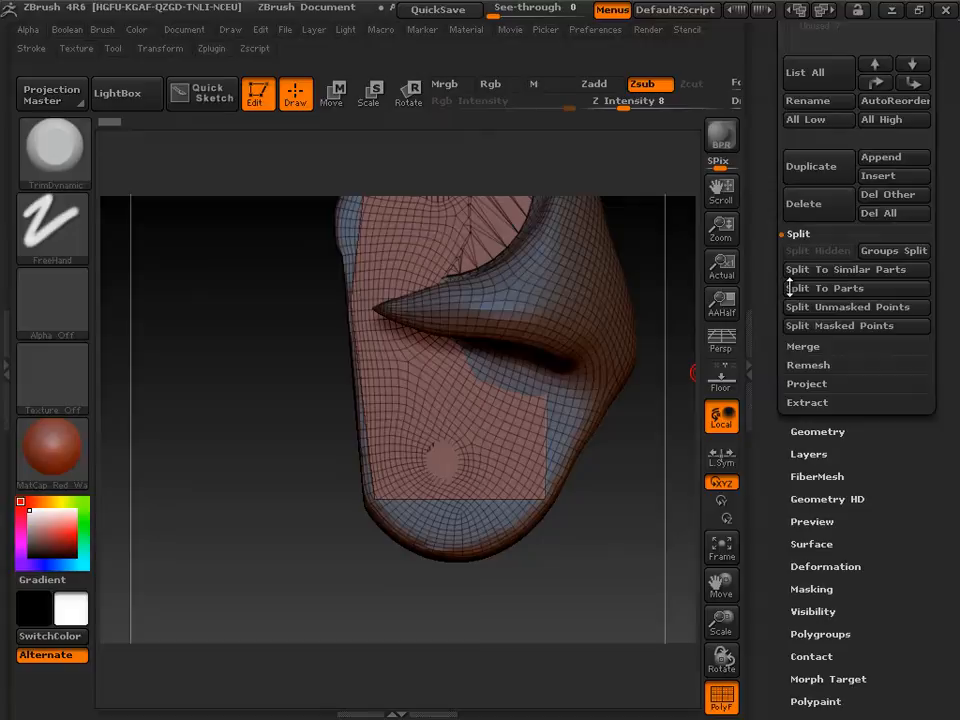
pyautogui.click(800, 431)
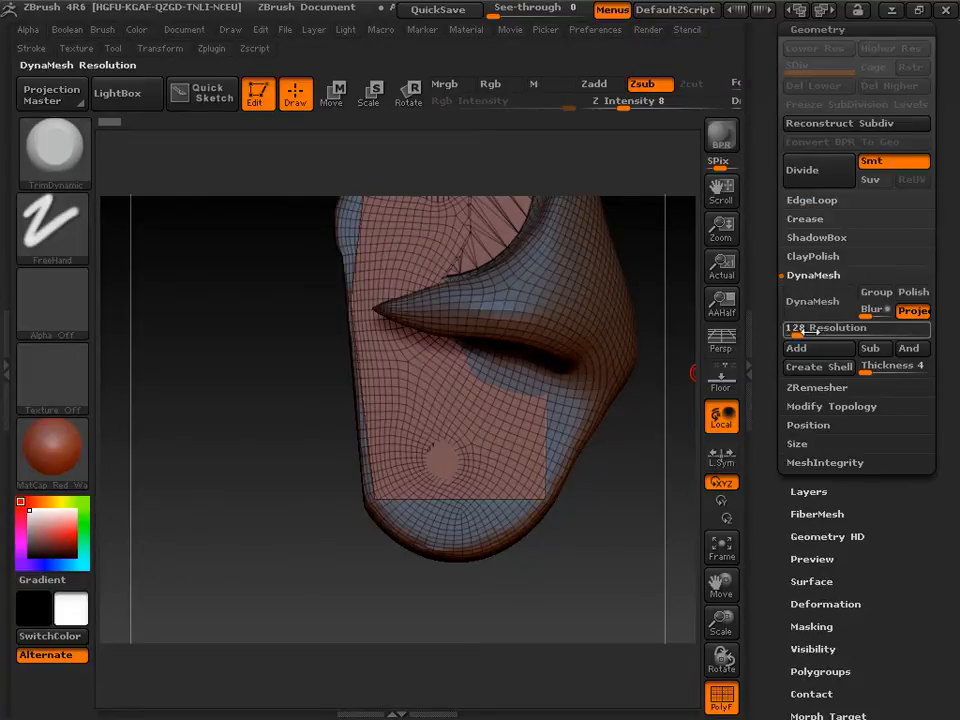
pyautogui.moveTo(792, 330); pyautogui.dragTo(829, 331)
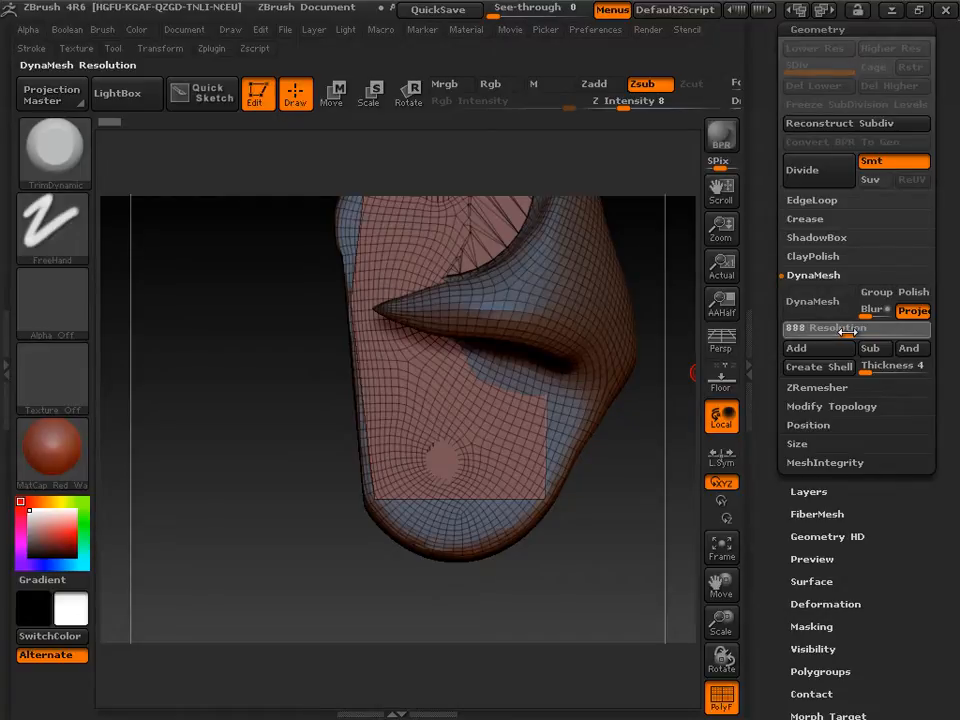
pyautogui.click(818, 316)
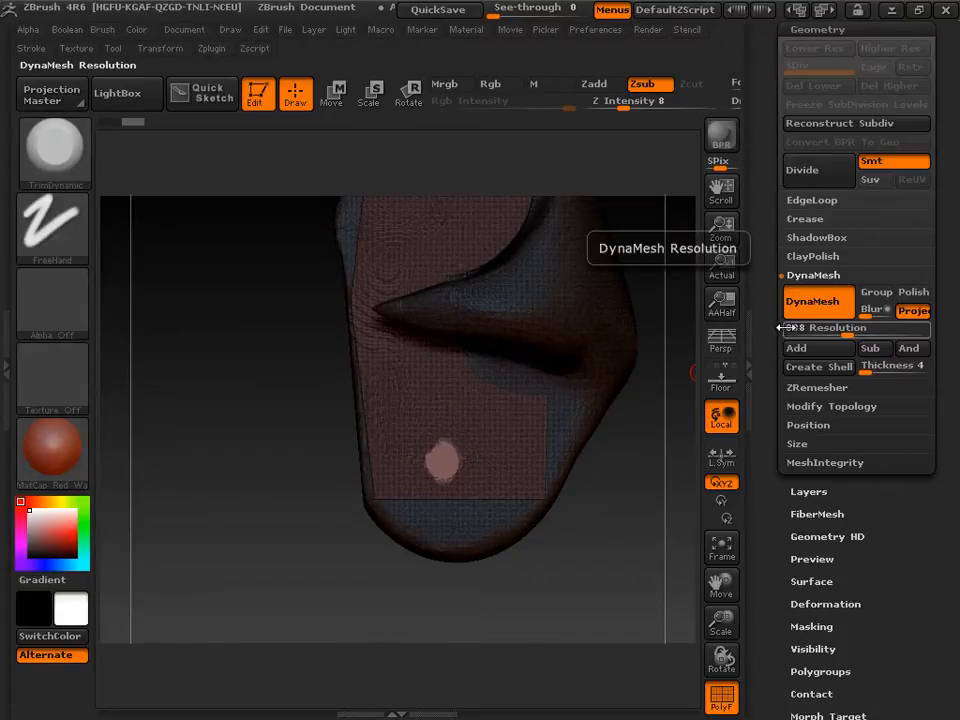
# Merge the BICEP3 subtool down with the BICEP box and accept the non-undoable operation
pyautogui.moveTo(769, 275); pyautogui.dragTo(765, 394)
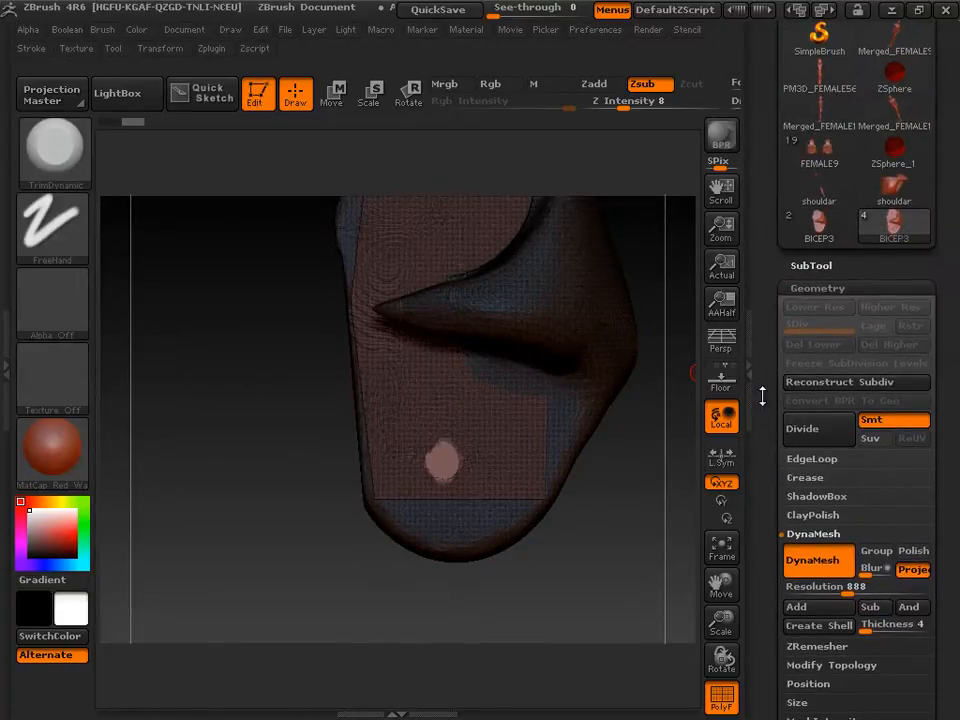
pyautogui.click(811, 277)
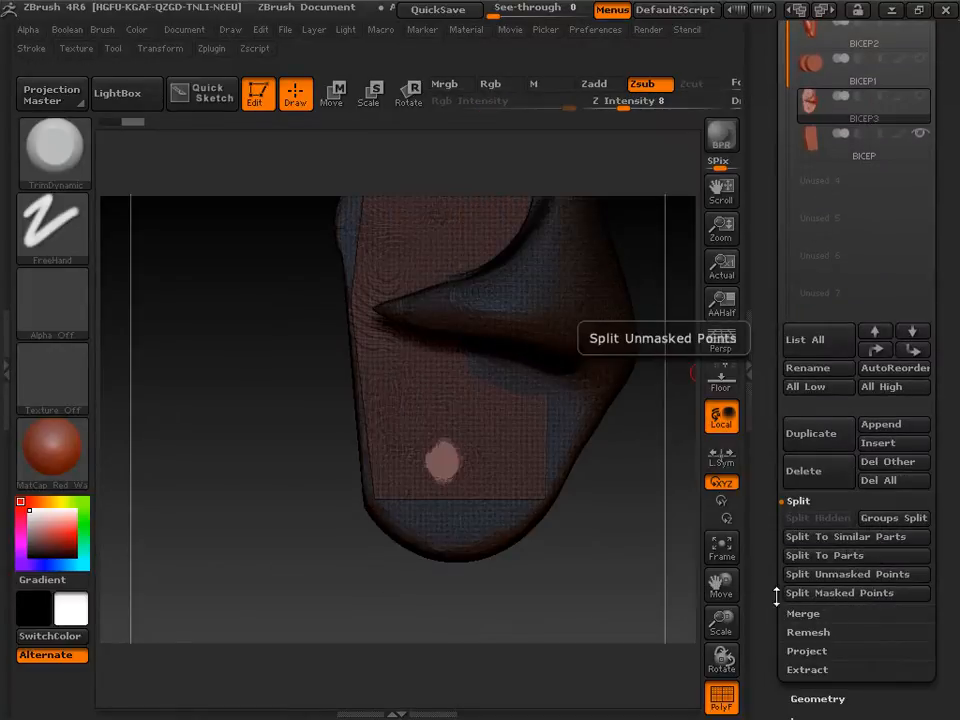
pyautogui.click(805, 614)
pyautogui.click(812, 541)
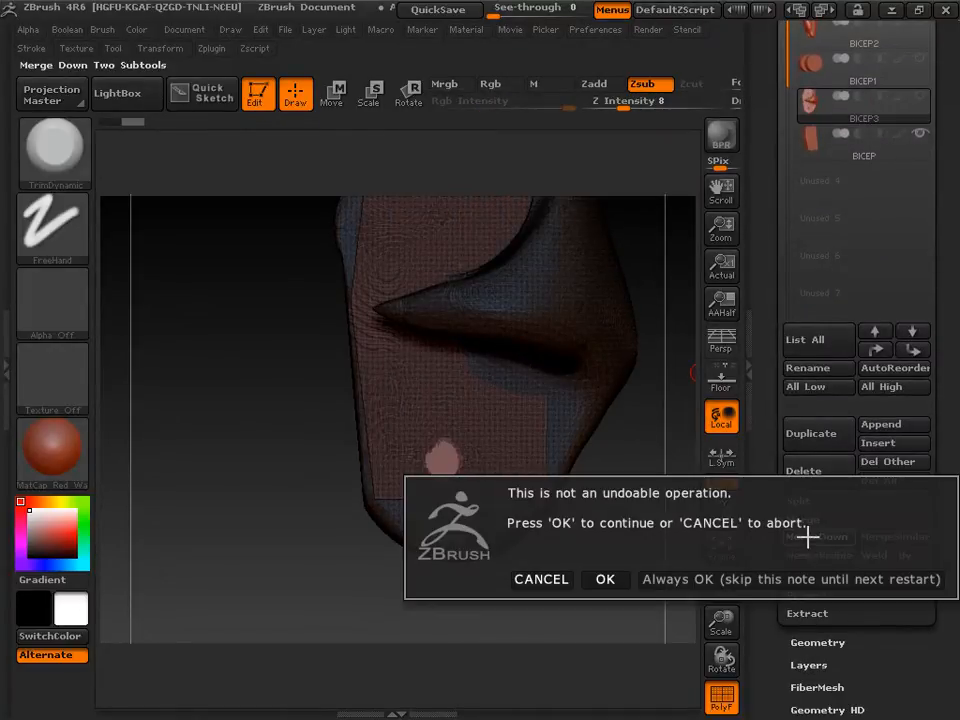
pyautogui.click(607, 580)
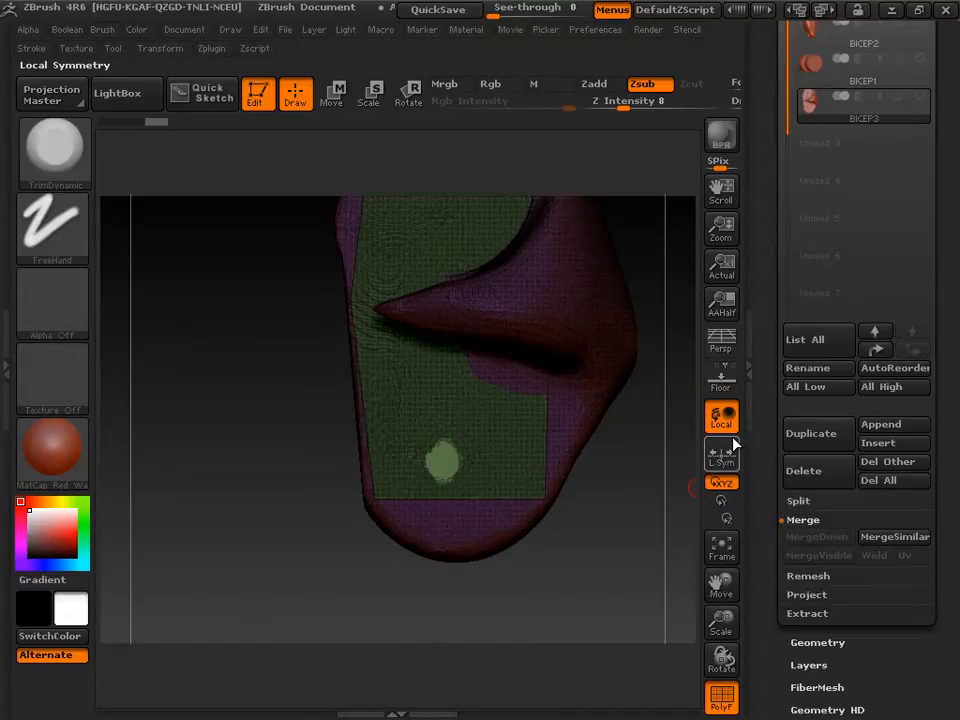
# Remesh the merged elbow with DynaMesh at resolution 888 and turn off the polygon wireframe
pyautogui.moveTo(763, 508); pyautogui.dragTo(801, 288)
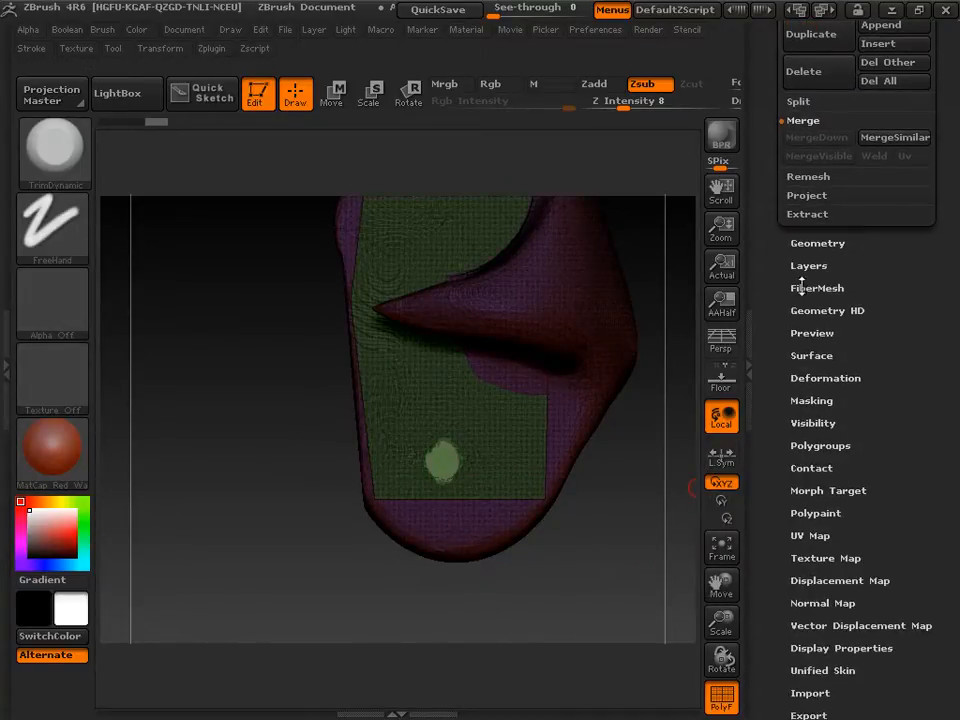
pyautogui.click(816, 245)
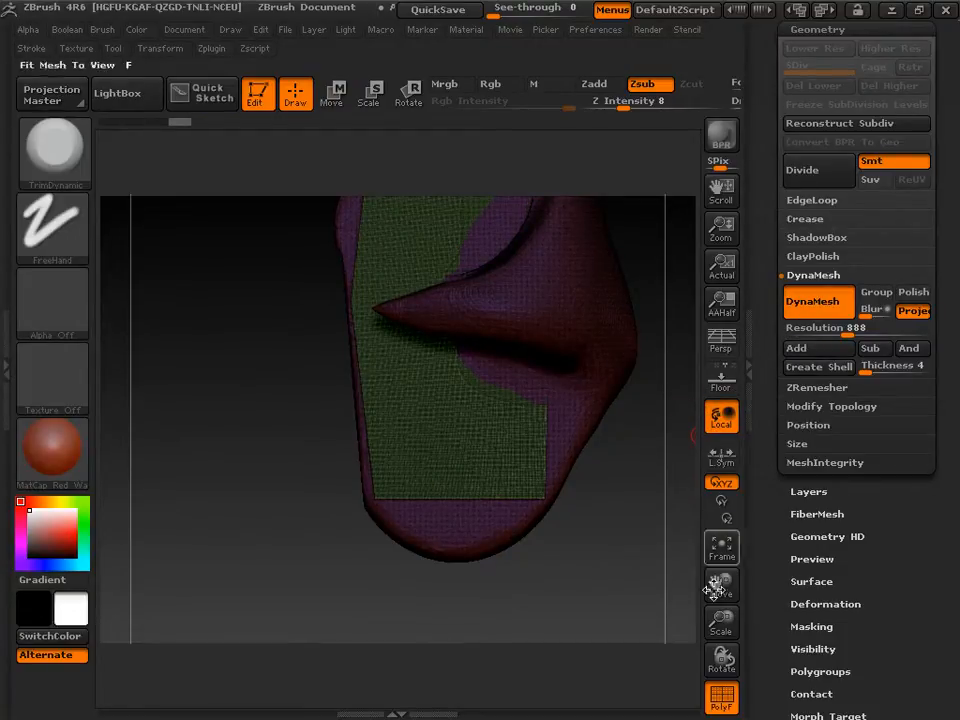
pyautogui.click(722, 695)
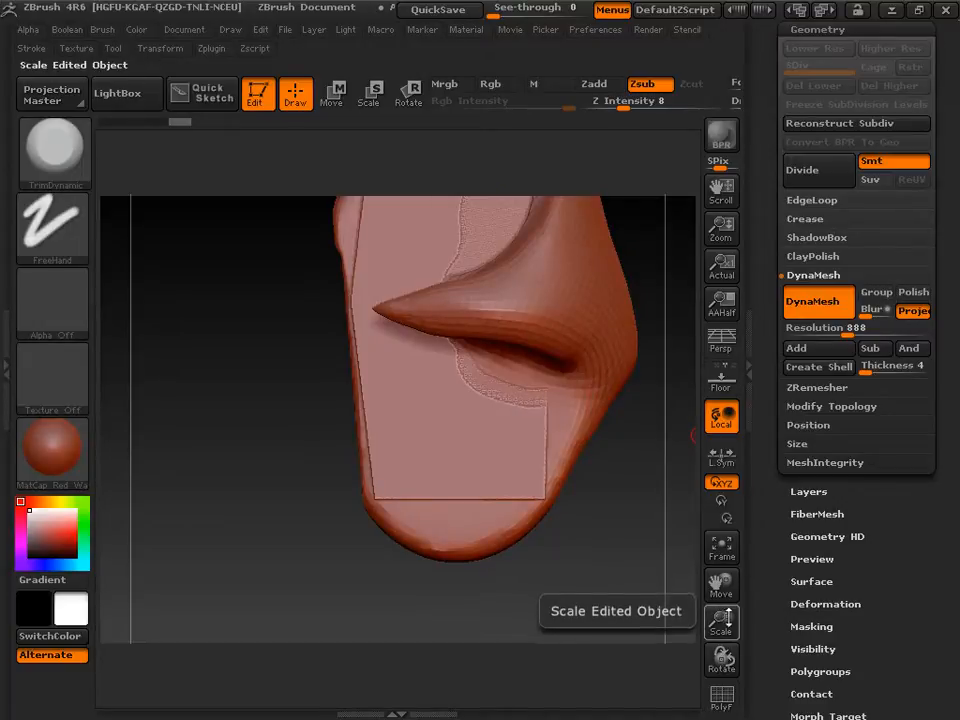
# Flatten the box seams into the lower part of the elbow's flat side face with the TrimAdaptive brush
pyautogui.moveTo(722, 622); pyautogui.dragTo(722, 680)
pyautogui.moveTo(728, 594); pyautogui.dragTo(711, 484)
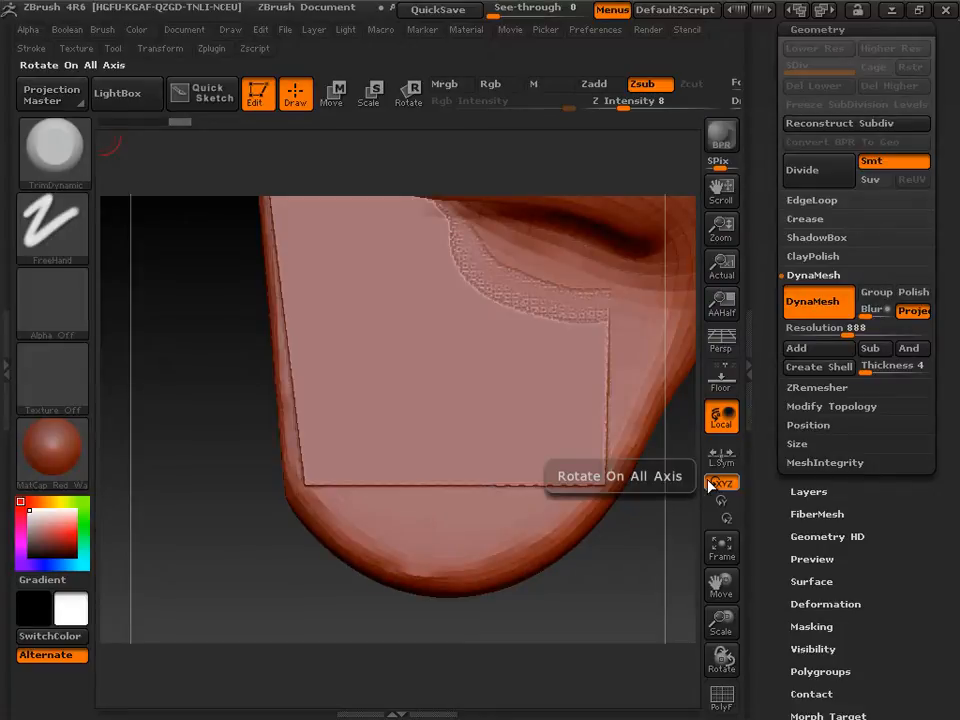
pyautogui.press('space')
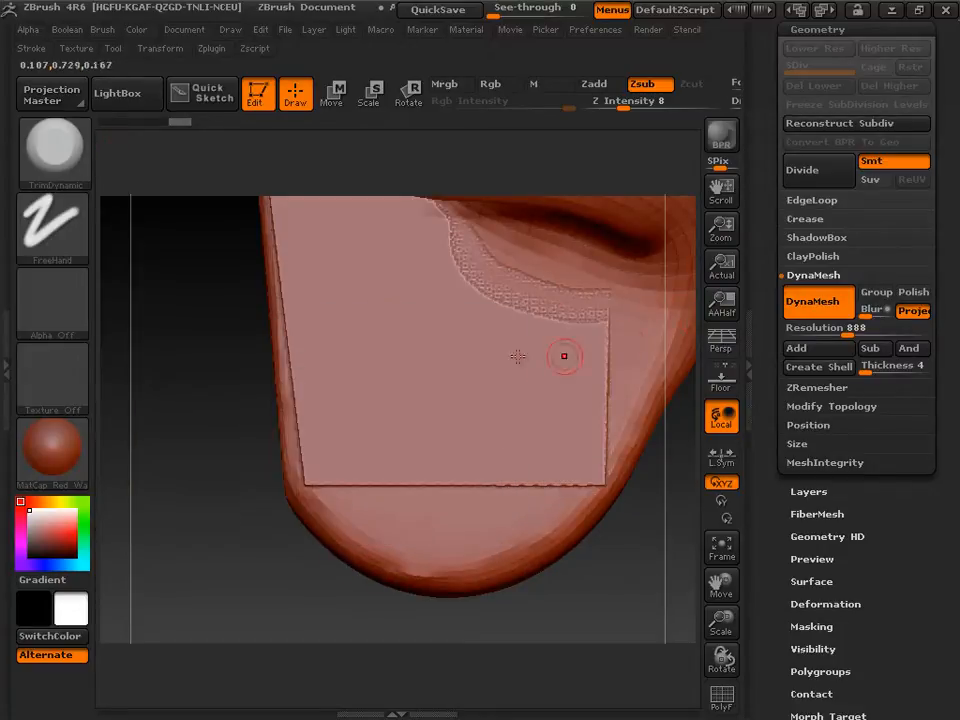
pyautogui.moveTo(429, 419)
pyautogui.mouseDown()
pyautogui.moveTo(431, 406)
pyautogui.moveTo(393, 415)
pyautogui.moveTo(375, 440)
pyautogui.moveTo(394, 407)
pyautogui.moveTo(536, 394)
pyautogui.moveTo(475, 454)
pyautogui.mouseUp()
pyautogui.click(52, 182)
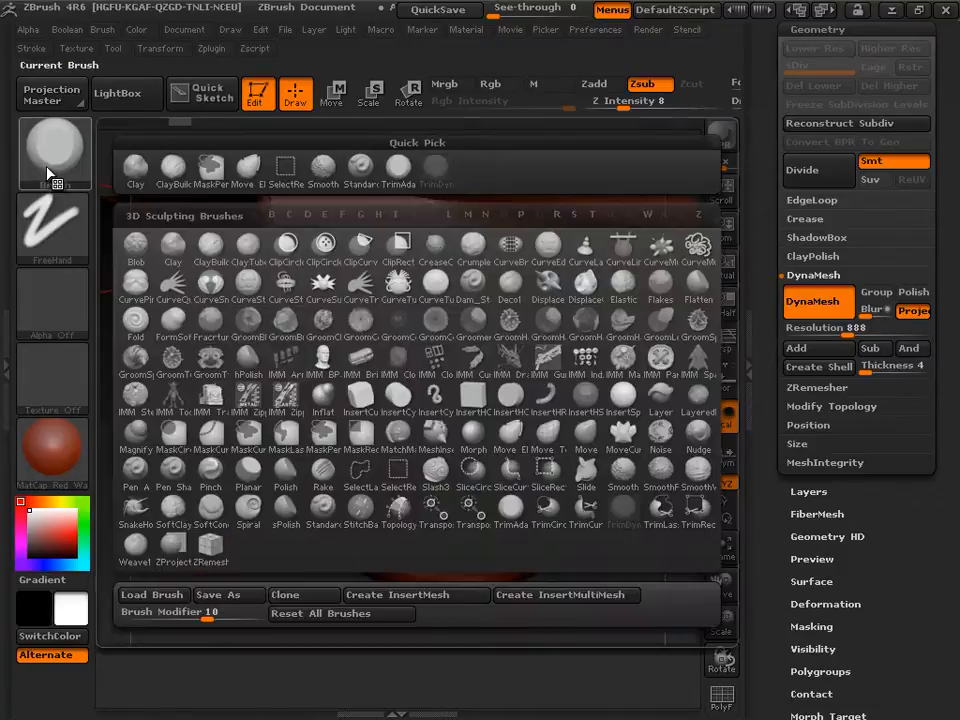
pyautogui.click(548, 482)
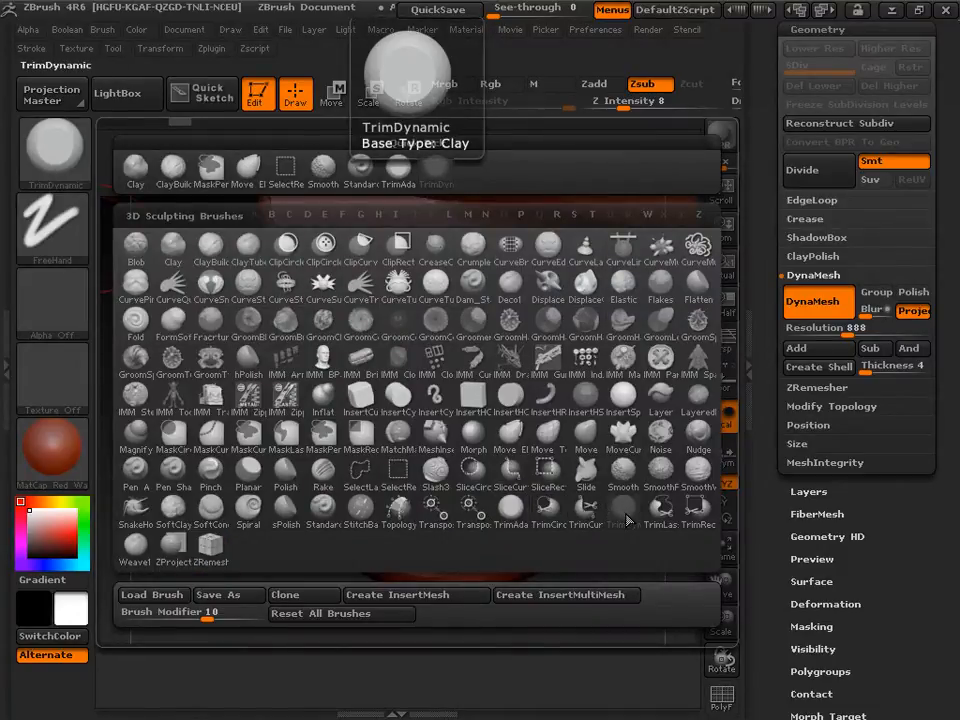
pyautogui.click(510, 512)
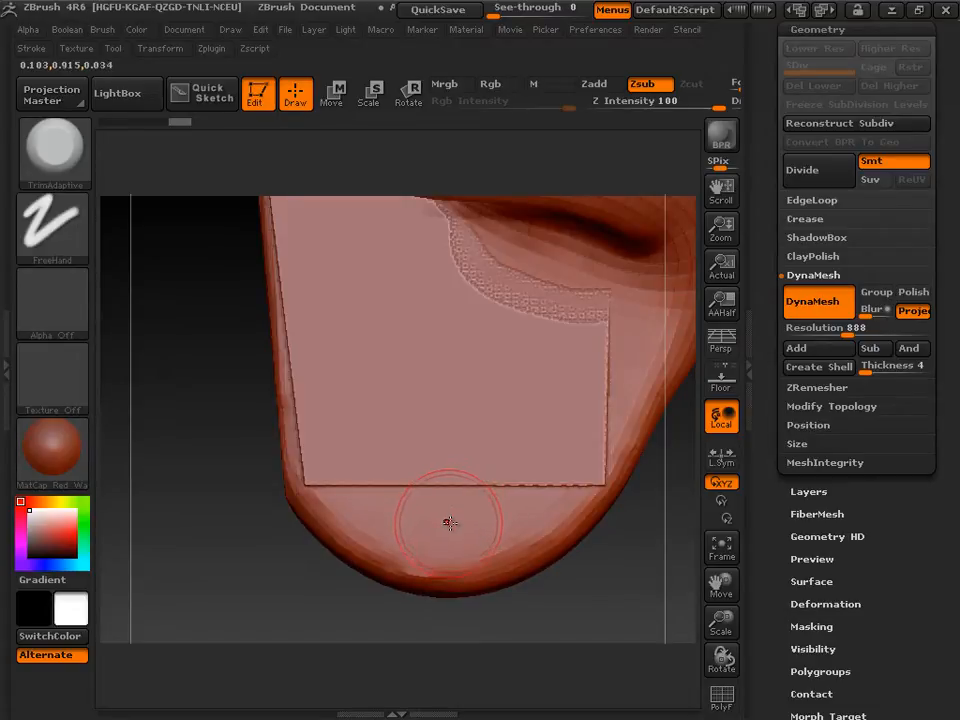
pyautogui.moveTo(453, 516)
pyautogui.mouseDown()
pyautogui.moveTo(453, 469)
pyautogui.moveTo(514, 459)
pyautogui.moveTo(490, 477)
pyautogui.moveTo(469, 519)
pyautogui.mouseUp()
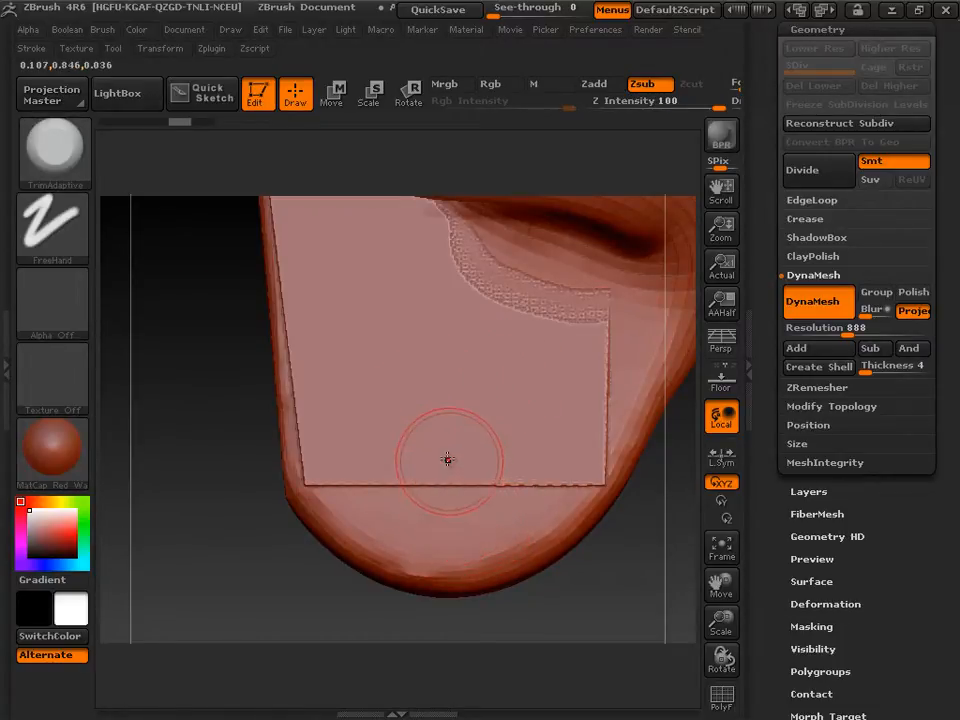
pyautogui.moveTo(440, 433)
pyautogui.mouseDown()
pyautogui.moveTo(439, 467)
pyautogui.moveTo(481, 472)
pyautogui.moveTo(563, 455)
pyautogui.moveTo(501, 501)
pyautogui.moveTo(461, 514)
pyautogui.moveTo(418, 514)
pyautogui.moveTo(364, 473)
pyautogui.moveTo(371, 489)
pyautogui.moveTo(332, 420)
pyautogui.moveTo(324, 262)
pyautogui.moveTo(484, 294)
pyautogui.moveTo(553, 294)
pyautogui.moveTo(602, 327)
pyautogui.moveTo(606, 349)
pyautogui.moveTo(566, 441)
pyautogui.moveTo(595, 410)
pyautogui.moveTo(623, 328)
pyautogui.mouseUp()
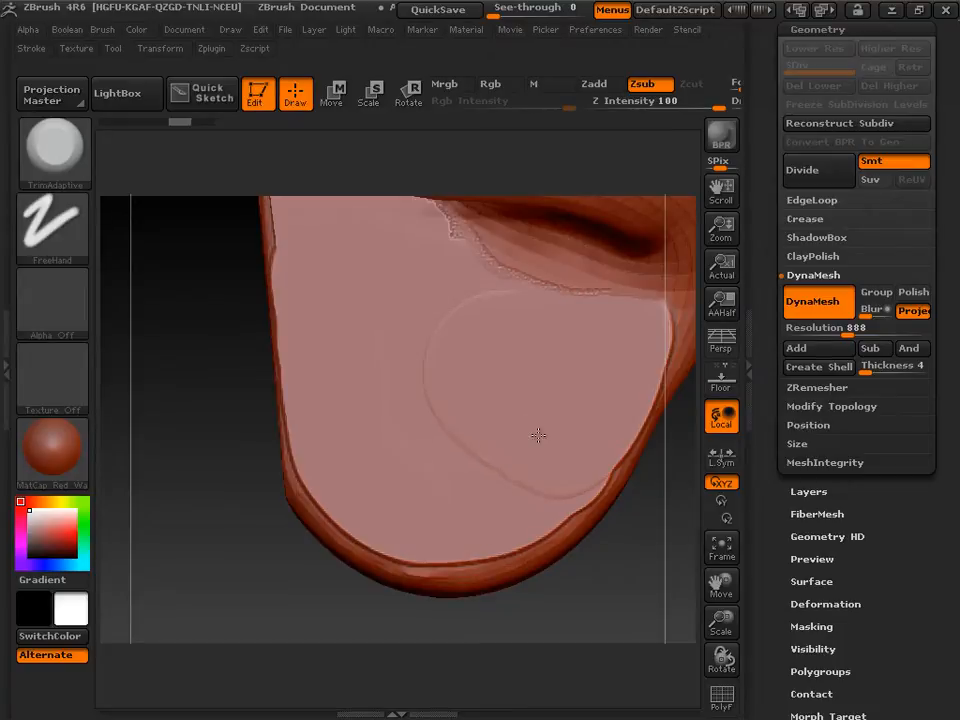
pyautogui.moveTo(547, 447); pyautogui.dragTo(524, 457)
pyautogui.moveTo(424, 489); pyautogui.dragTo(428, 490)
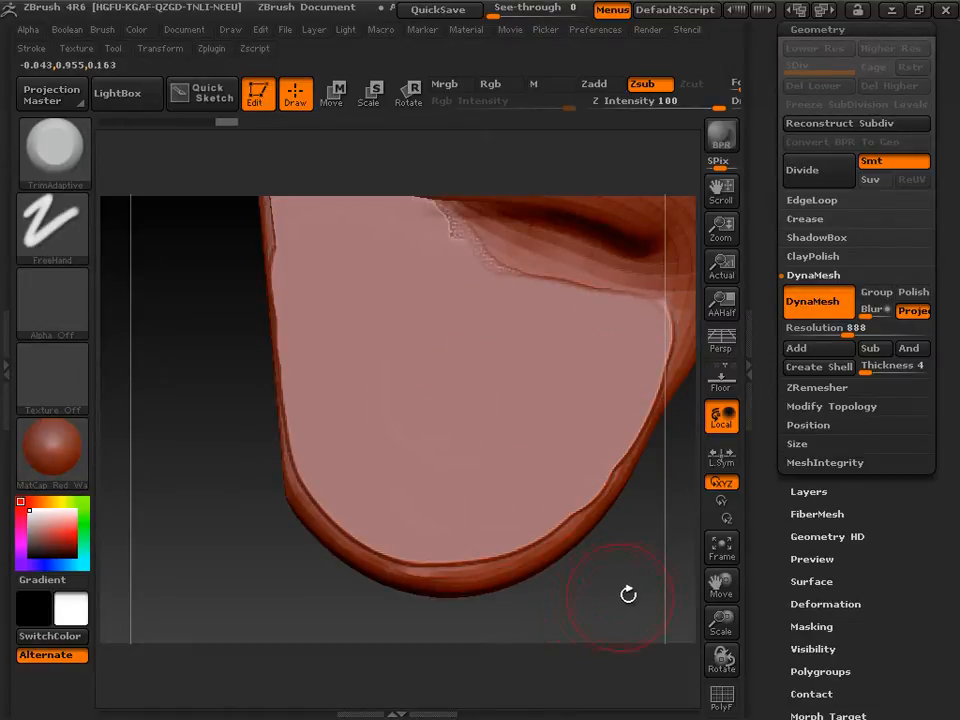
# Bevel the rounded lower rim of the flat face with the TrimDynamic brush and smooth out the ridge
pyautogui.moveTo(622, 609); pyautogui.dragTo(602, 570)
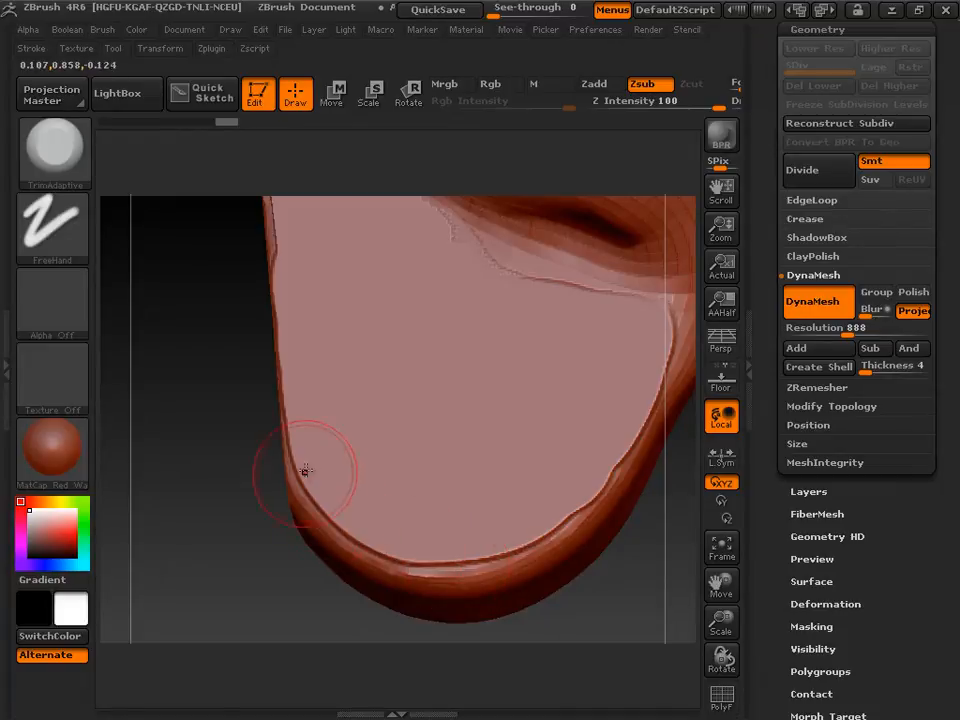
pyautogui.click(37, 168)
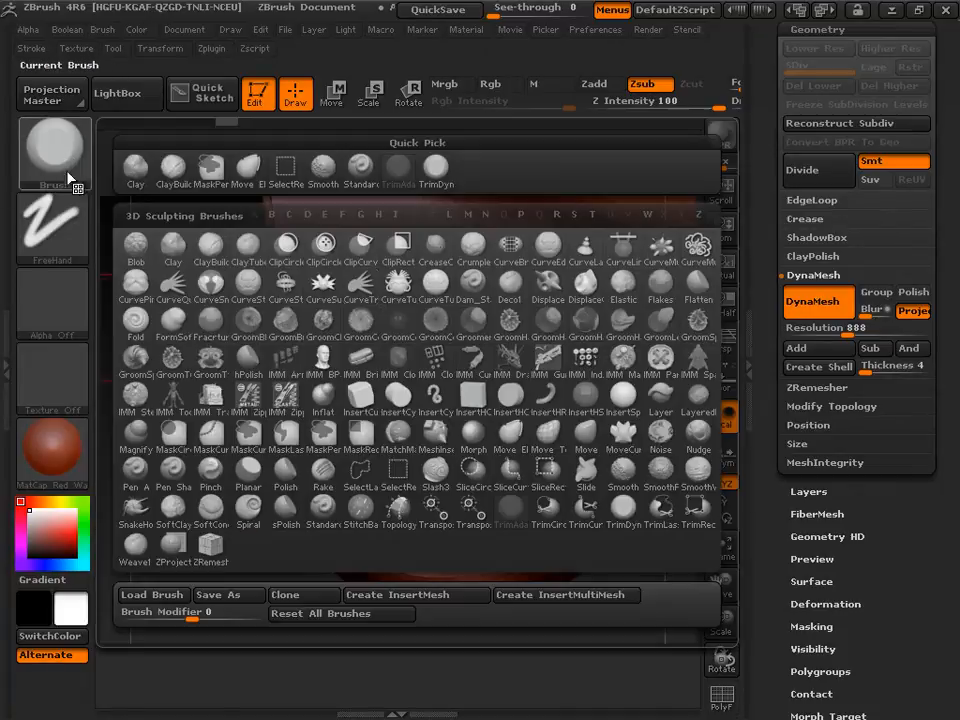
pyautogui.click(629, 521)
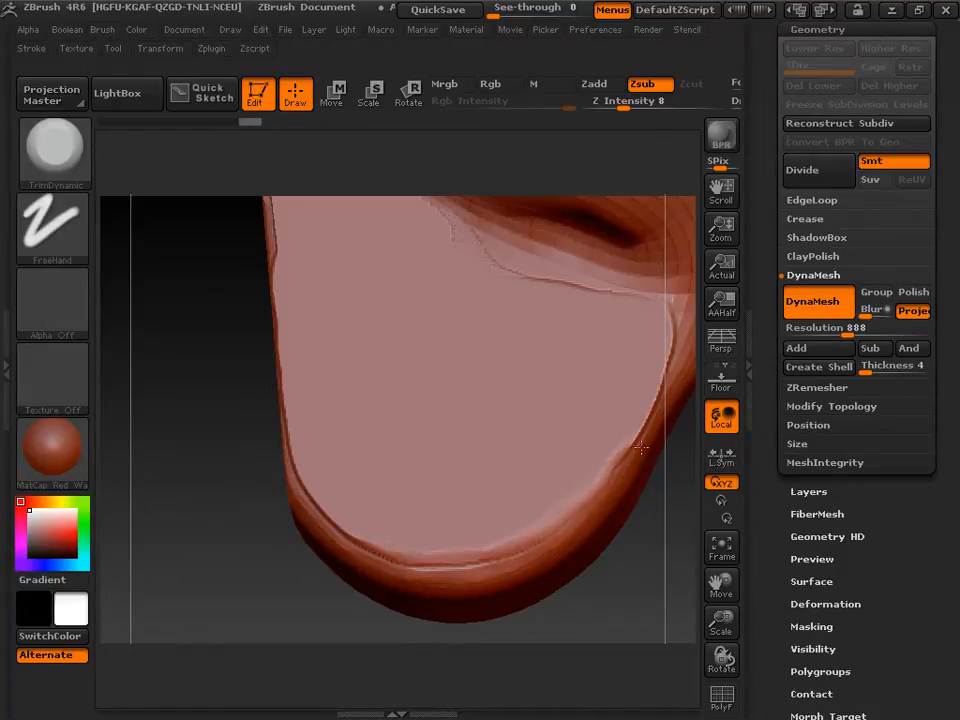
pyautogui.press('shift')
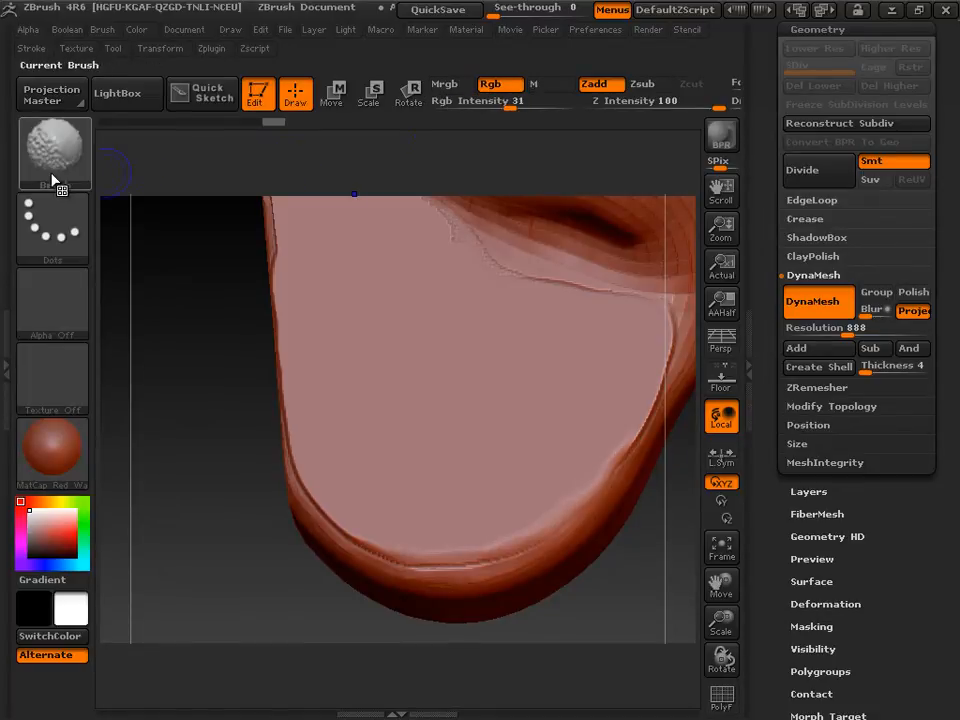
pyautogui.press('shift')
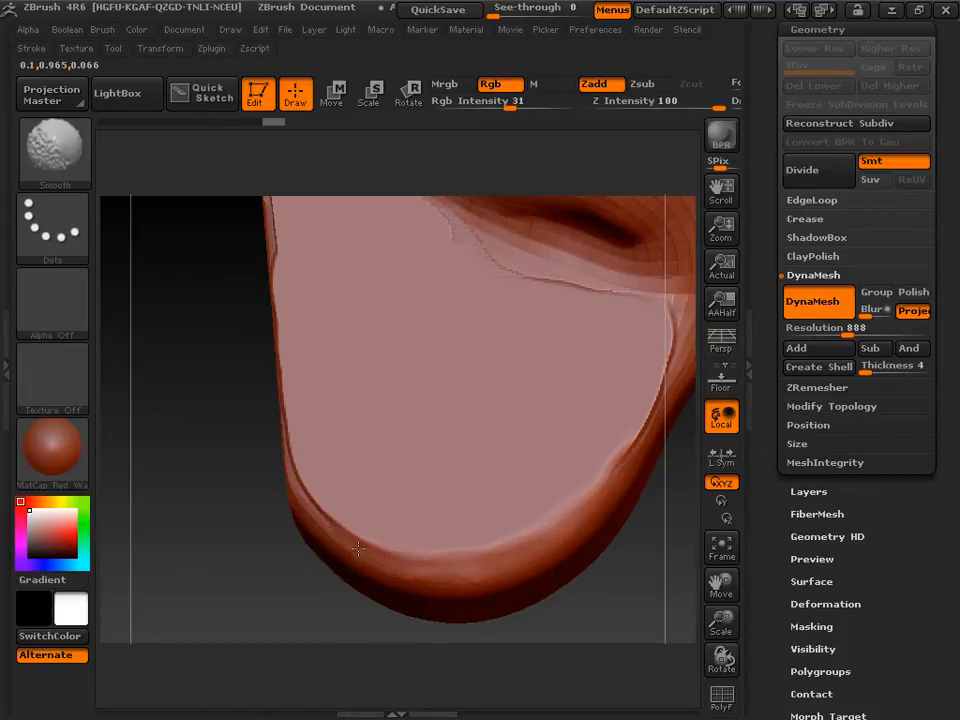
# Trim and smooth the face's outer curved edge and the rough seam beneath the elbow crease
pyautogui.moveTo(717, 588); pyautogui.dragTo(440, 483)
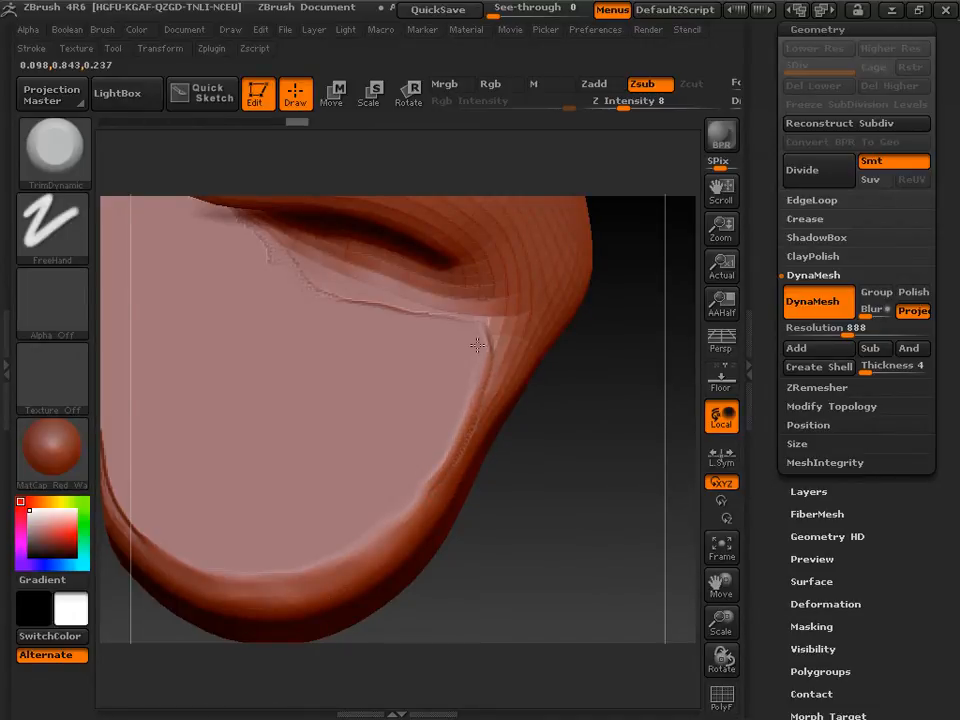
pyautogui.press('shift')
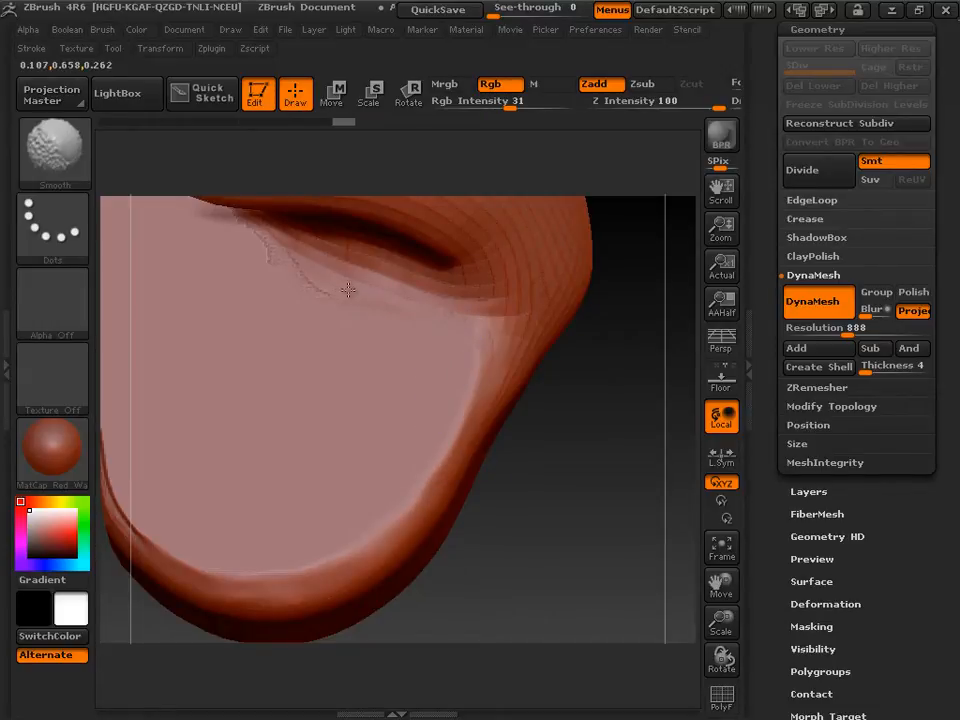
pyautogui.keyDown('shift'); pyautogui.moveTo(266, 244); pyautogui.dragTo(247, 227); pyautogui.keyUp('shift')
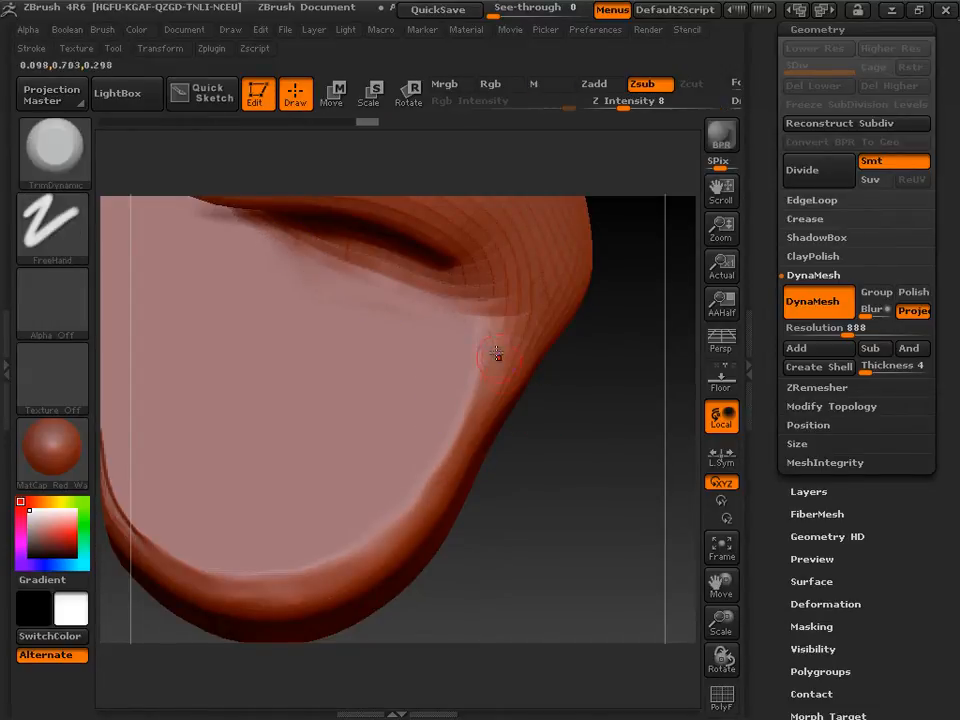
pyautogui.keyDown('shift'); pyautogui.moveTo(487, 337); pyautogui.dragTo(488, 362); pyautogui.keyUp('shift')
# Trim the long straight edge of the flat face with TrimDynamic and smooth it into the rounded lower rim
pyautogui.moveTo(576, 527); pyautogui.dragTo(662, 514)
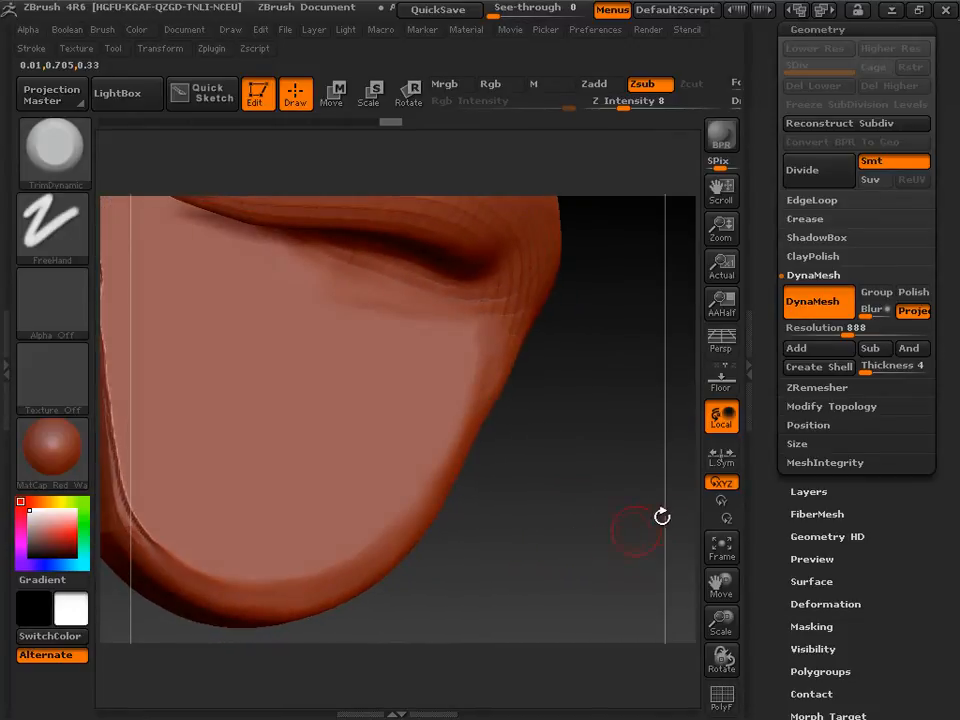
pyautogui.moveTo(721, 583); pyautogui.dragTo(836, 598)
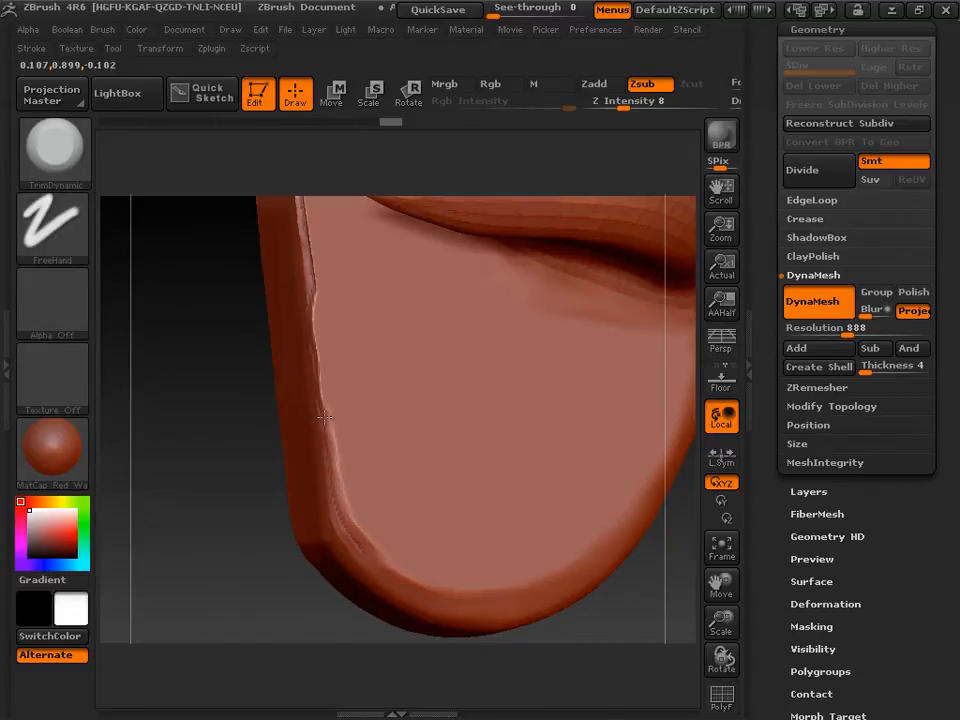
pyautogui.moveTo(315, 378); pyautogui.dragTo(312, 306)
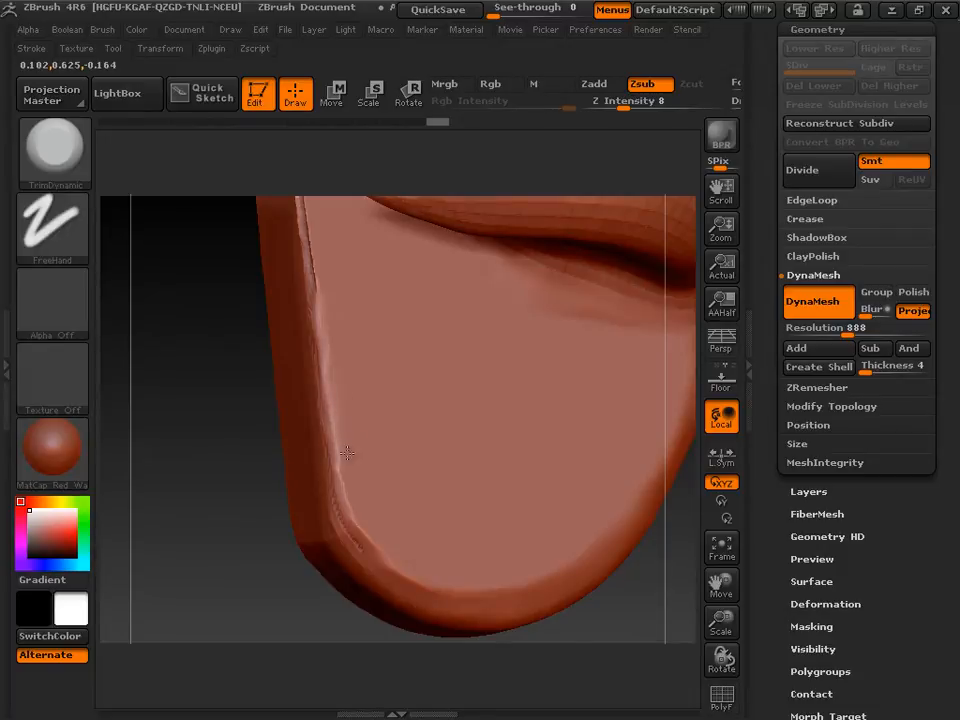
pyautogui.press('shift')
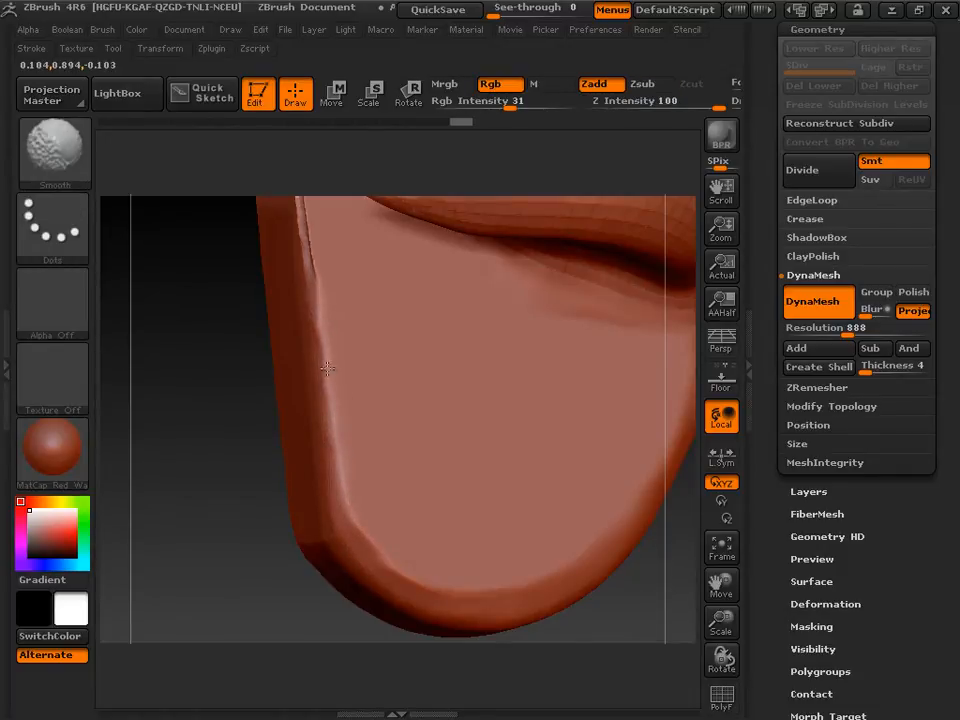
pyautogui.keyDown('shift'); pyautogui.moveTo(382, 532); pyautogui.dragTo(388, 570); pyautogui.keyUp('shift')
pyautogui.keyDown('shift'); pyautogui.moveTo(559, 588); pyautogui.dragTo(640, 512); pyautogui.keyUp('shift')
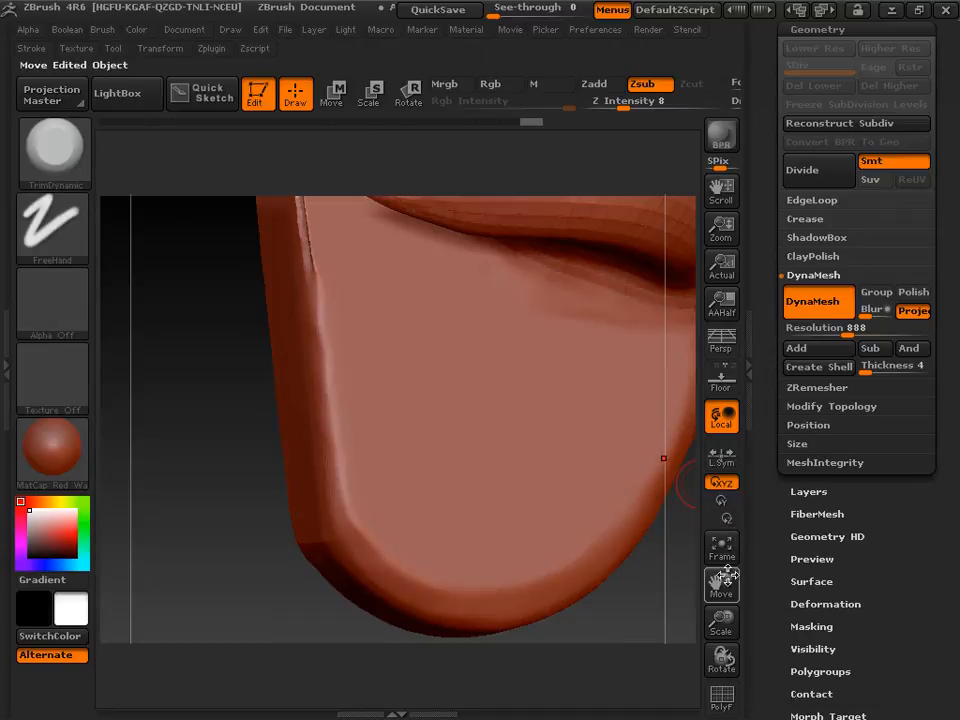
pyautogui.moveTo(723, 581); pyautogui.dragTo(666, 717)
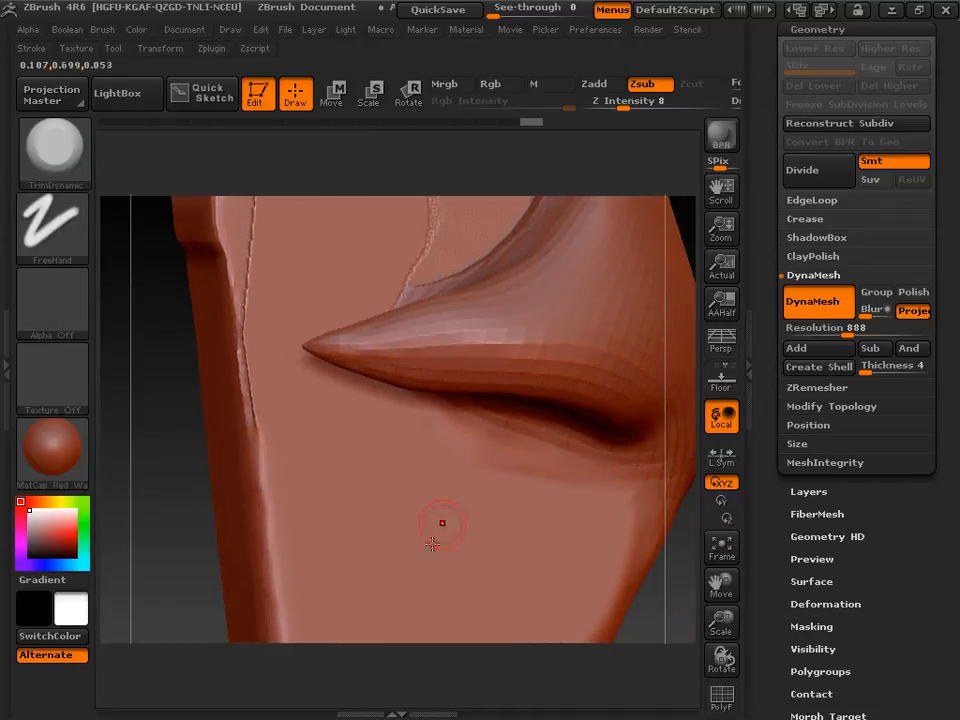
# Flatten the box seams and the rough oval patch across the upper part of the elbow's side face with the TrimAdaptive brush
pyautogui.moveTo(718, 628); pyautogui.dragTo(700, 582)
pyautogui.moveTo(574, 427); pyautogui.dragTo(570, 428)
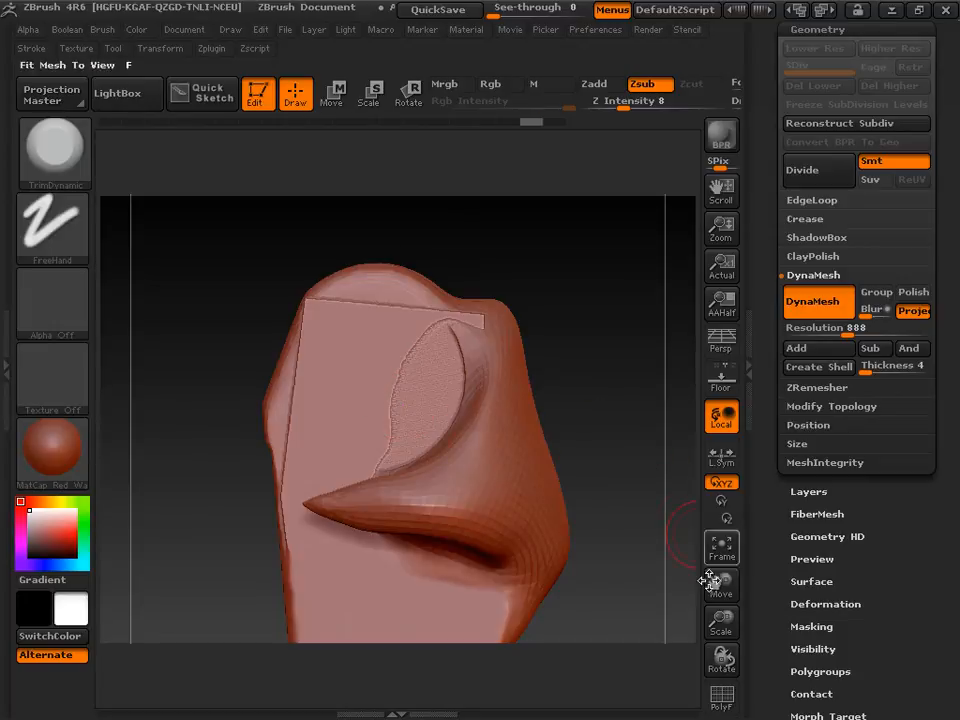
pyautogui.moveTo(721, 622); pyautogui.dragTo(760, 585)
pyautogui.moveTo(210, 411); pyautogui.dragTo(236, 381)
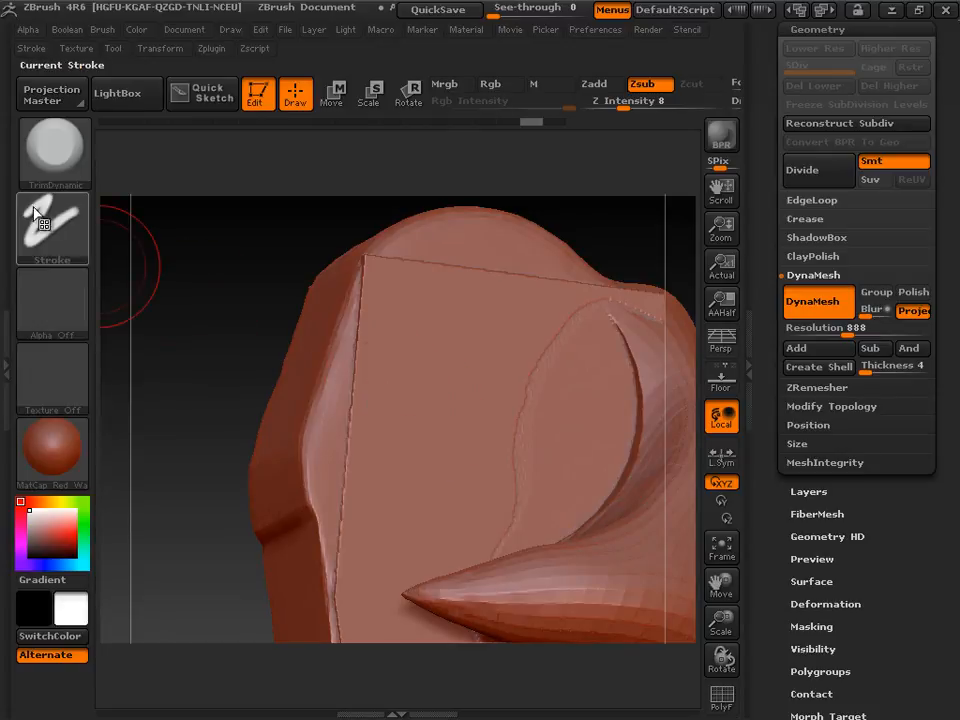
pyautogui.click(54, 150)
pyautogui.click(511, 515)
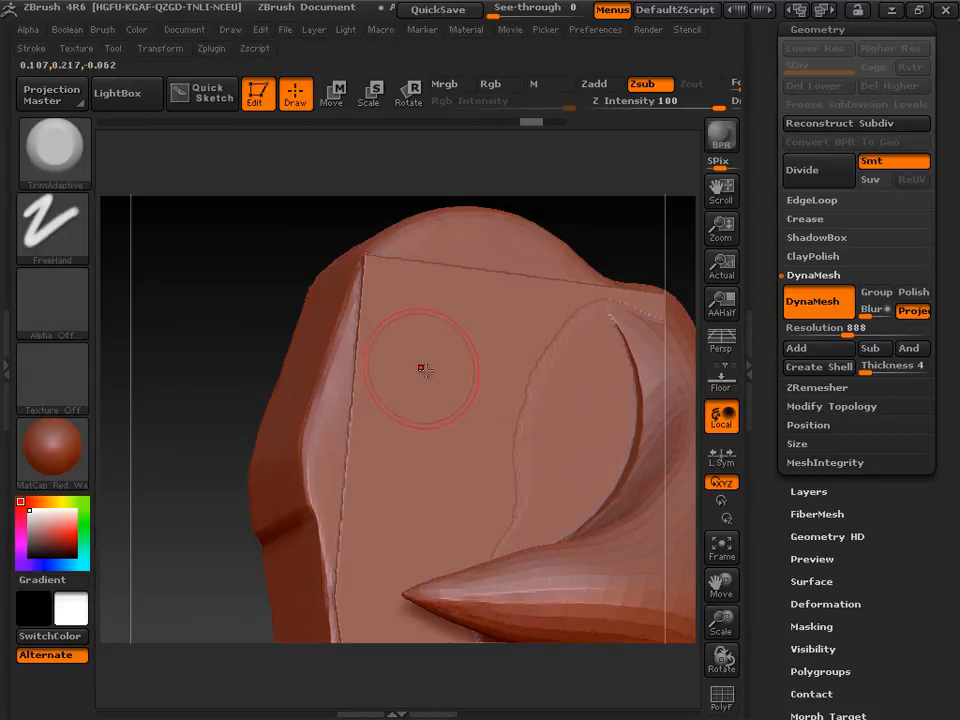
pyautogui.moveTo(391, 514)
pyautogui.mouseDown()
pyautogui.moveTo(376, 585)
pyautogui.moveTo(360, 476)
pyautogui.moveTo(405, 285)
pyautogui.moveTo(440, 270)
pyautogui.moveTo(497, 271)
pyautogui.moveTo(546, 300)
pyautogui.moveTo(563, 325)
pyautogui.mouseUp()
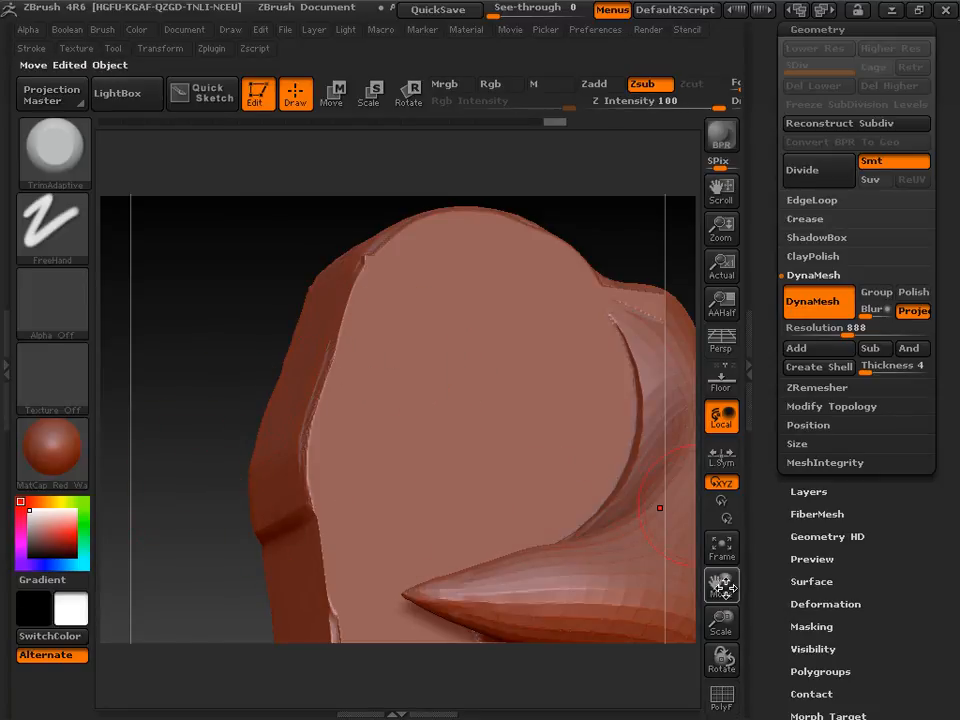
# Trim the jagged long edge of the flat face beside the elbow crease with the TrimDynamic brush
pyautogui.moveTo(721, 584); pyautogui.dragTo(726, 465)
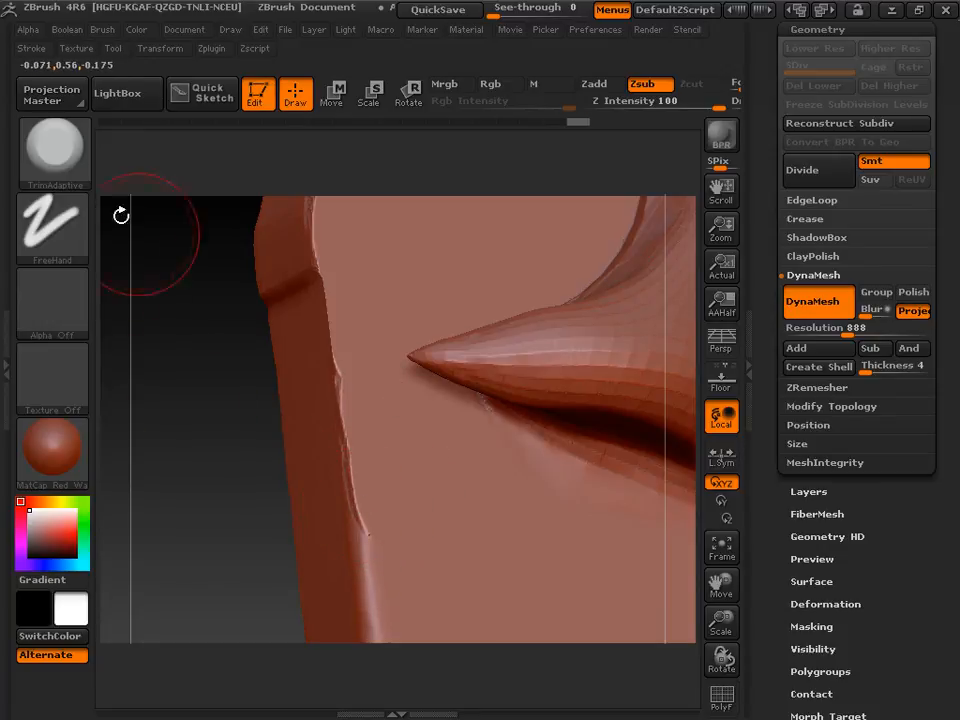
pyautogui.click(55, 150)
pyautogui.click(622, 506)
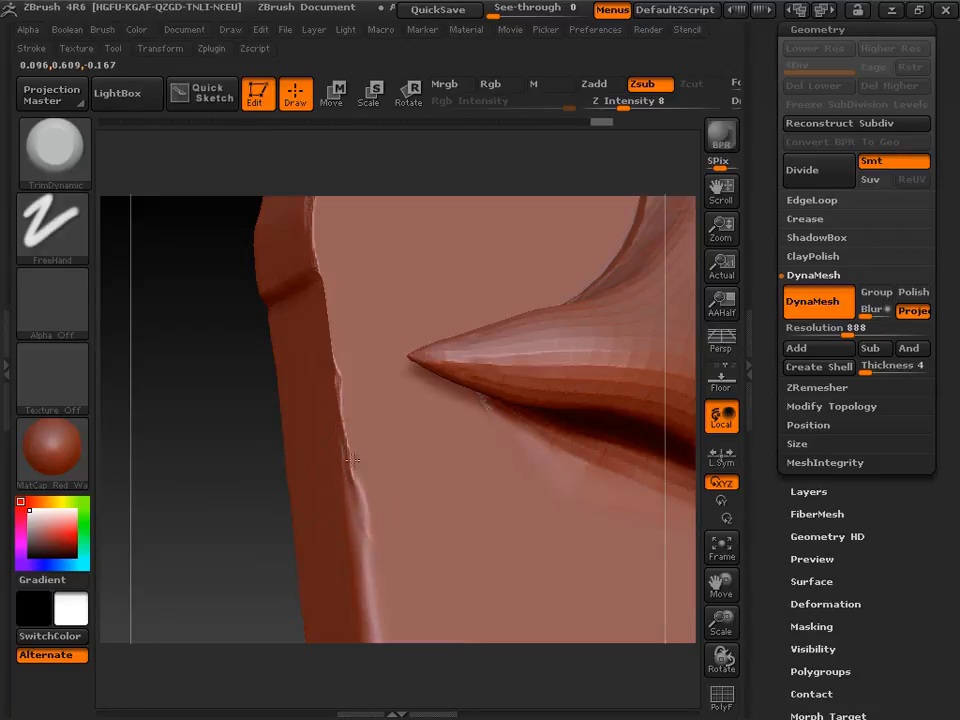
pyautogui.press('ctrl')
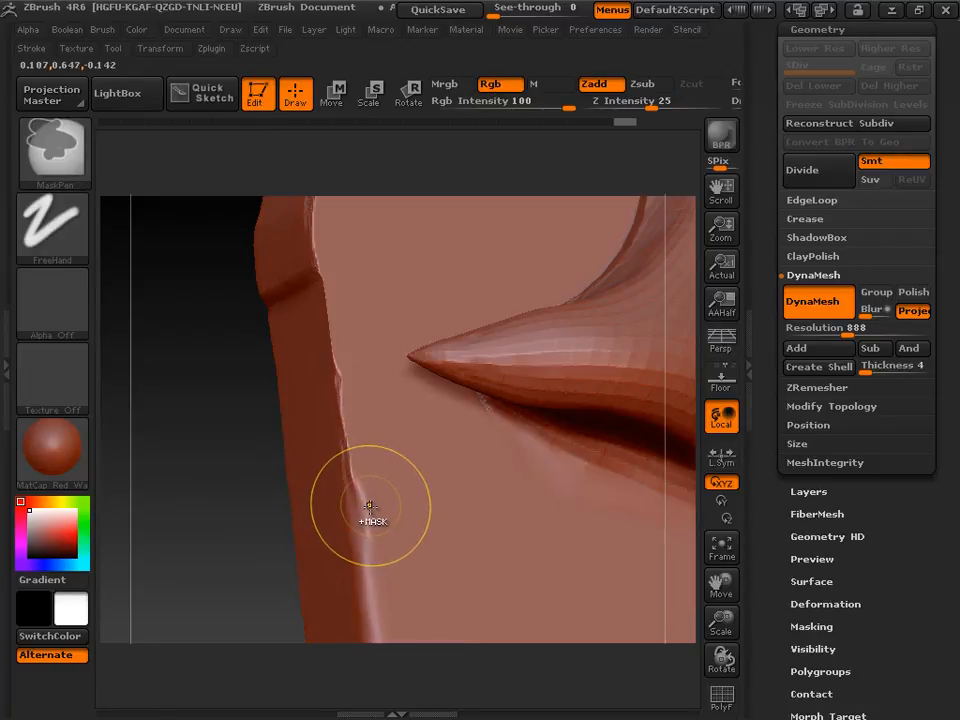